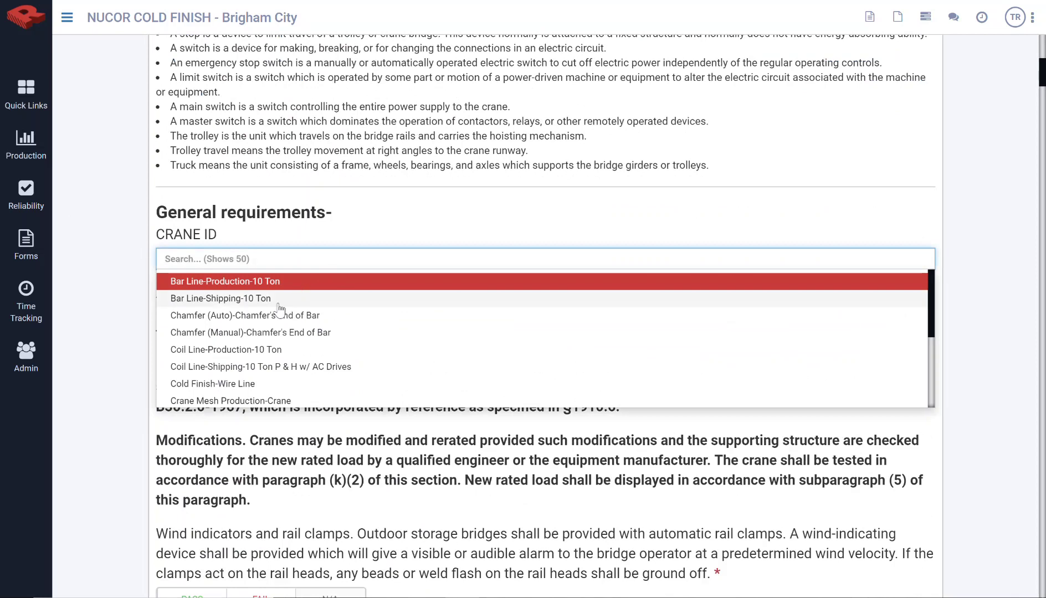
- Set the crane ID to Coil Line-Shipping-10 Ton P & H w/ AC Drives
{"action": "left_click", "coordinate": [234, 369]}
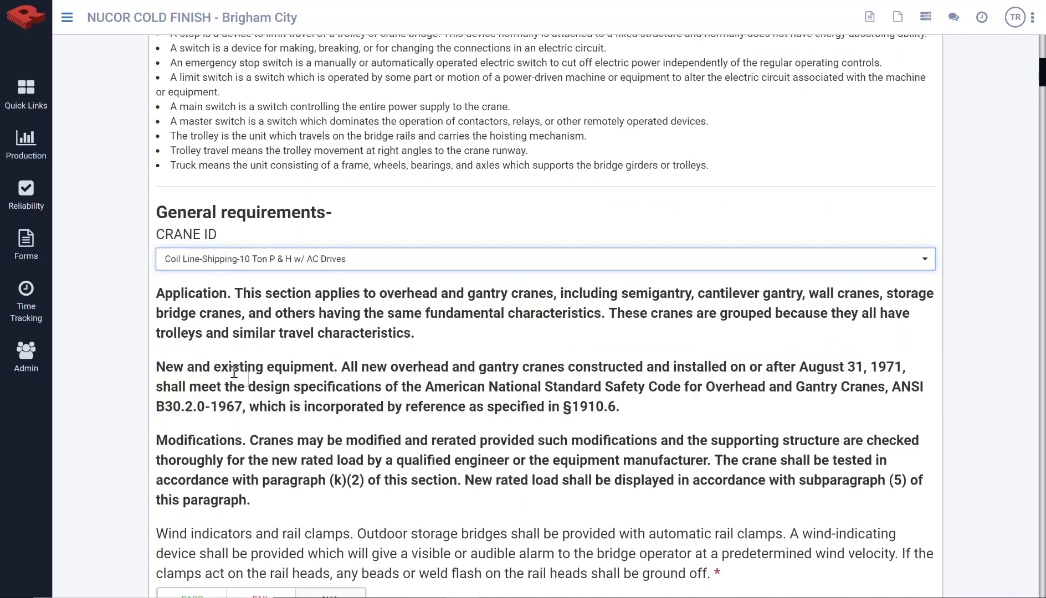
{"action": "scroll", "coordinate": [318, 354], "scroll_direction": "down", "scroll_amount": 8}
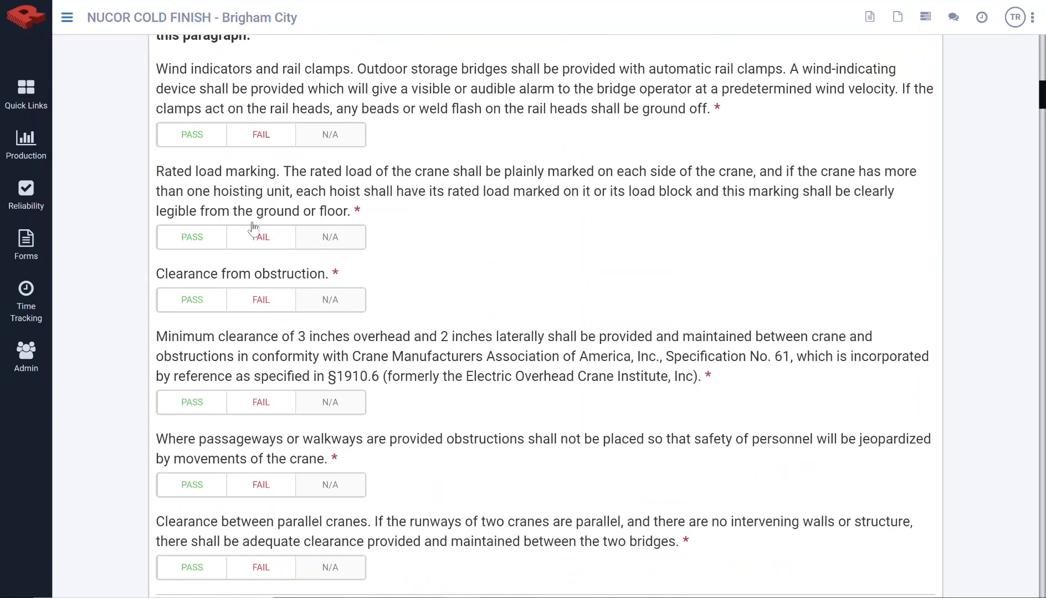
{"action": "scroll", "coordinate": [235, 208], "scroll_direction": "up", "scroll_amount": 4}
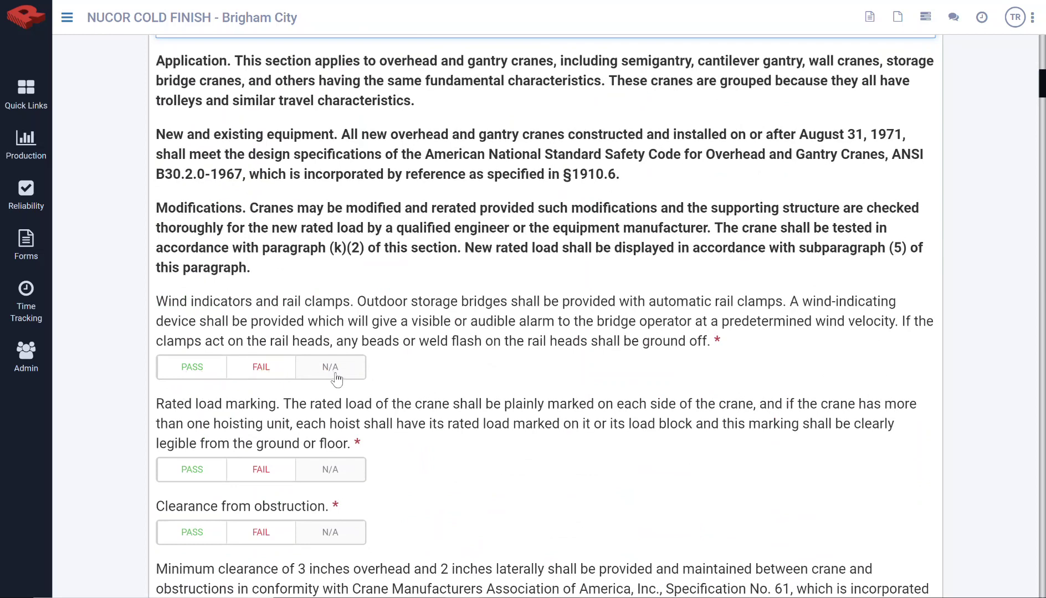
{"action": "scroll", "coordinate": [250, 386], "scroll_direction": "down", "scroll_amount": 4}
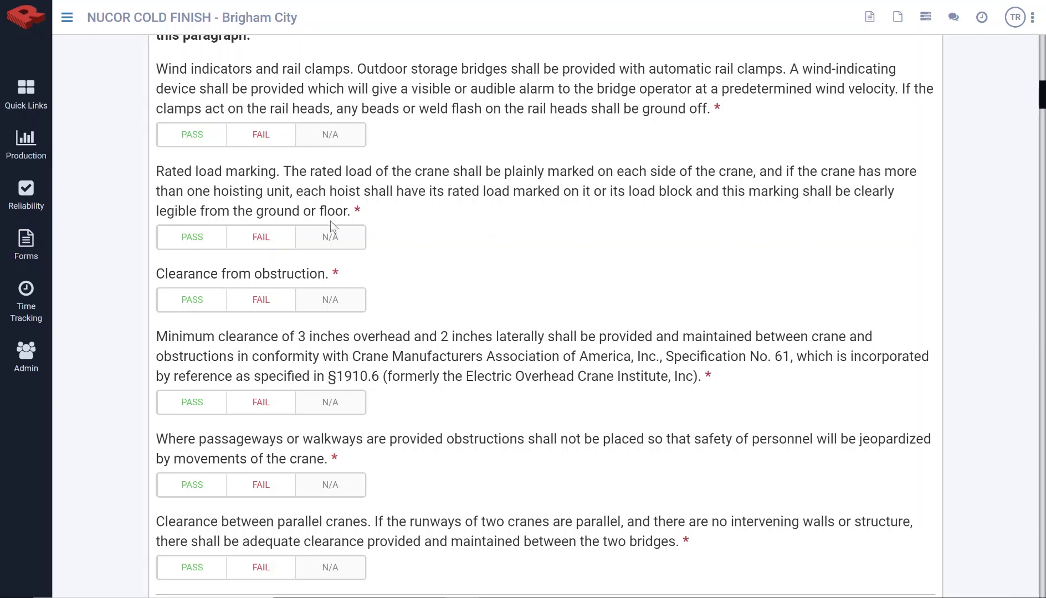
- Mark all six General requirements items as Pass, from wind indicators and rail clamps through clearance between parallel cranes
{"action": "left_click", "coordinate": [195, 141]}
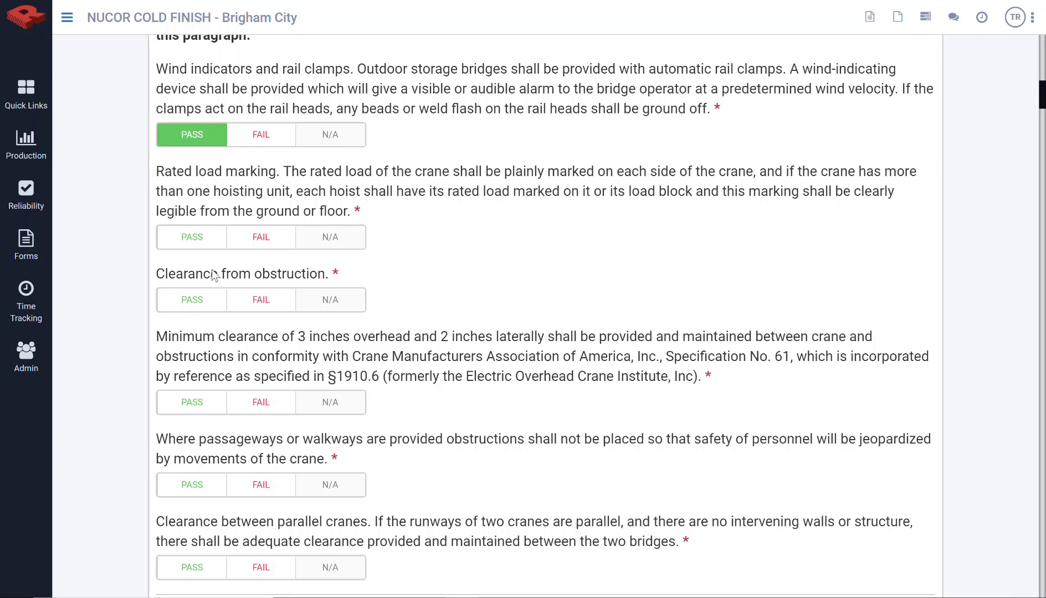
{"action": "left_click", "coordinate": [204, 243]}
{"action": "left_click", "coordinate": [198, 299]}
{"action": "scroll", "coordinate": [197, 299], "scroll_direction": "down", "scroll_amount": 4}
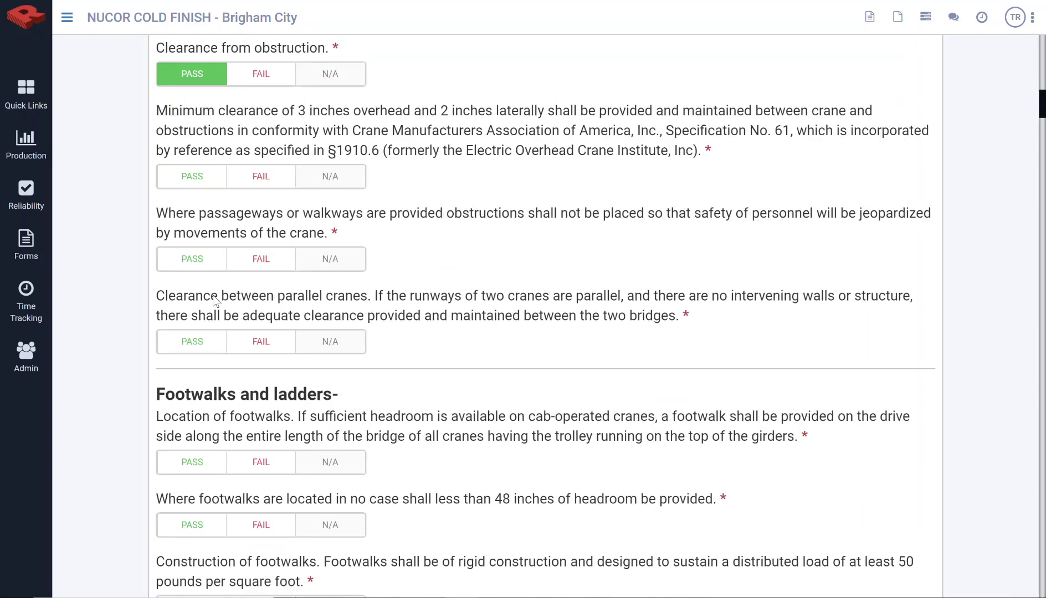
{"action": "left_click", "coordinate": [177, 181]}
{"action": "left_click", "coordinate": [180, 256]}
{"action": "left_click", "coordinate": [183, 333]}
- Mark the footwalk location, 48-inch headroom and footwalk construction items as Pass
{"action": "scroll", "coordinate": [218, 298], "scroll_direction": "down", "scroll_amount": 4}
{"action": "left_click", "coordinate": [193, 227]}
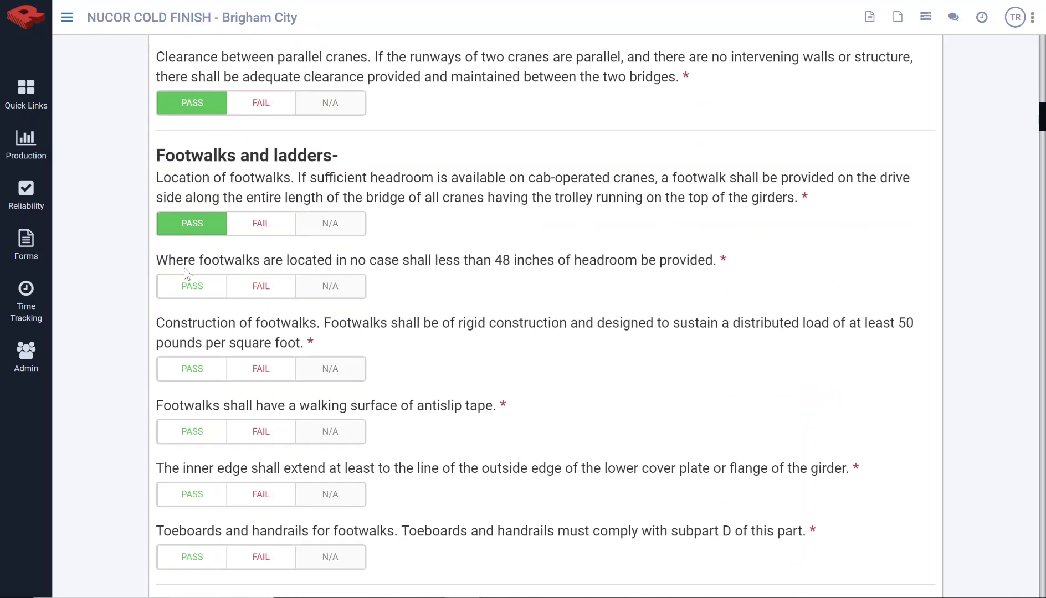
{"action": "left_click", "coordinate": [187, 285]}
{"action": "left_click", "coordinate": [187, 369]}
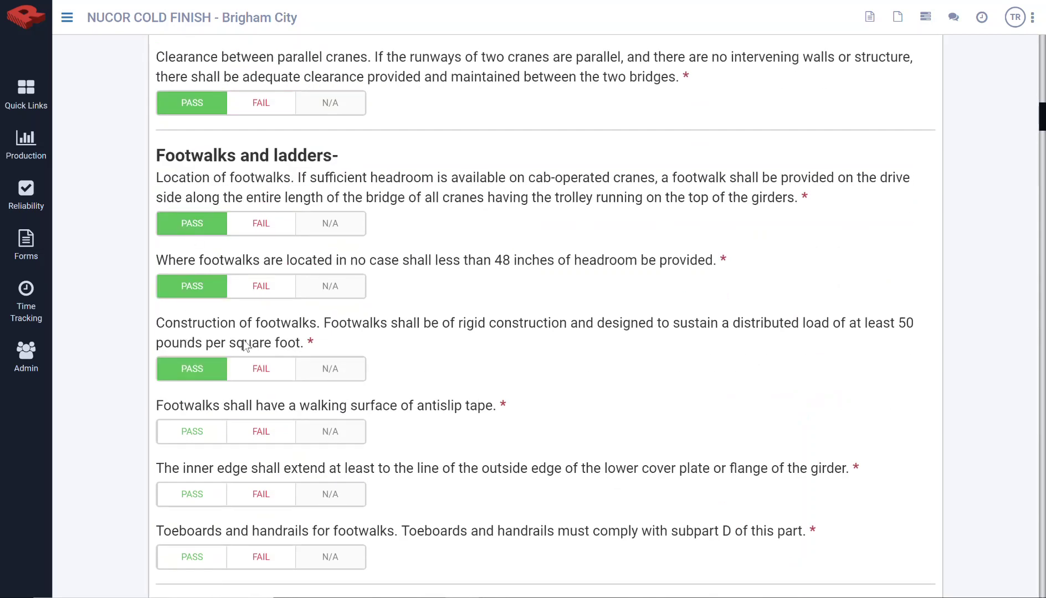
- Mark the antislip tape item as Fail with the work order description "Tape has worn off, needs to be replaced"
{"action": "scroll", "coordinate": [250, 333], "scroll_direction": "down", "scroll_amount": 4}
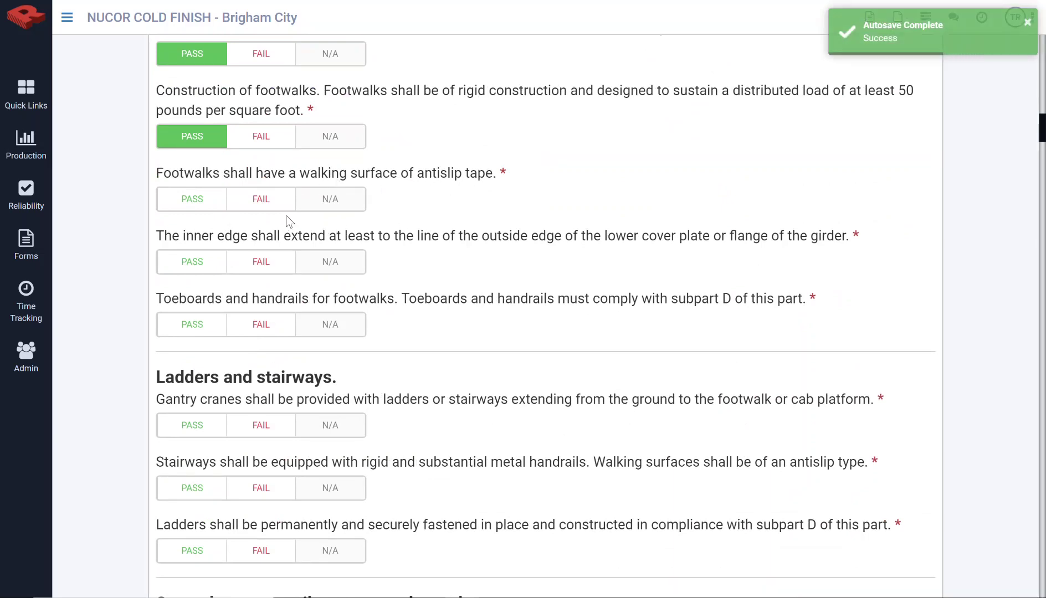
{"action": "left_click", "coordinate": [254, 205]}
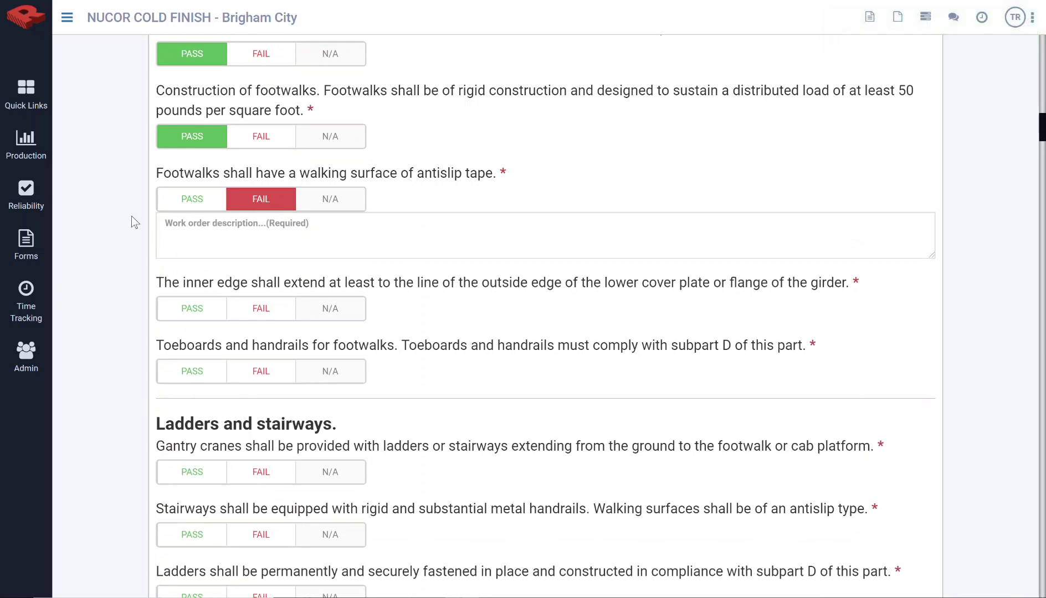
{"action": "left_click", "coordinate": [213, 224]}
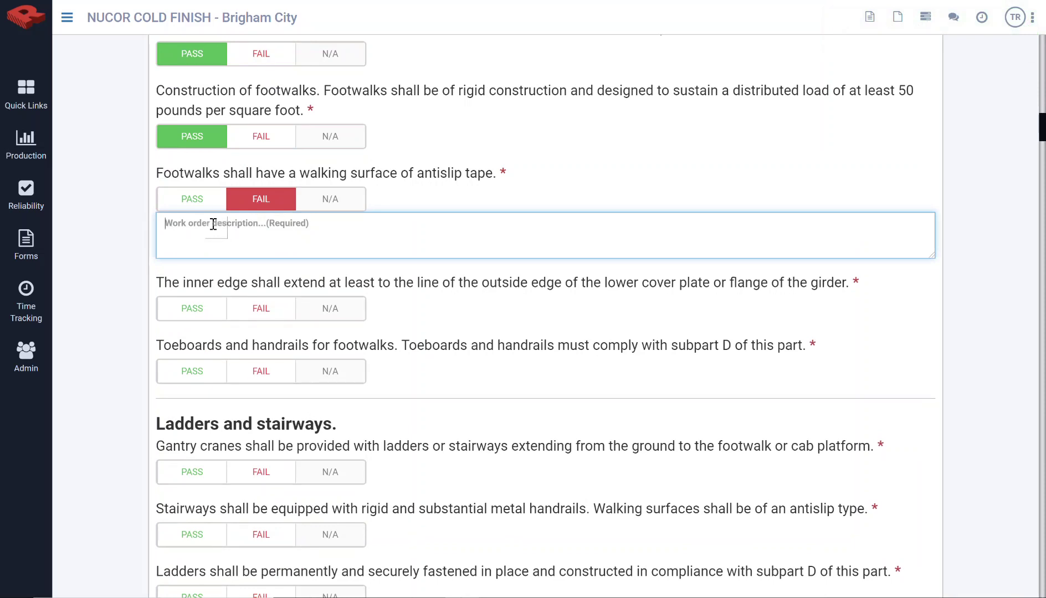
{"action": "type", "text": "Tape"}
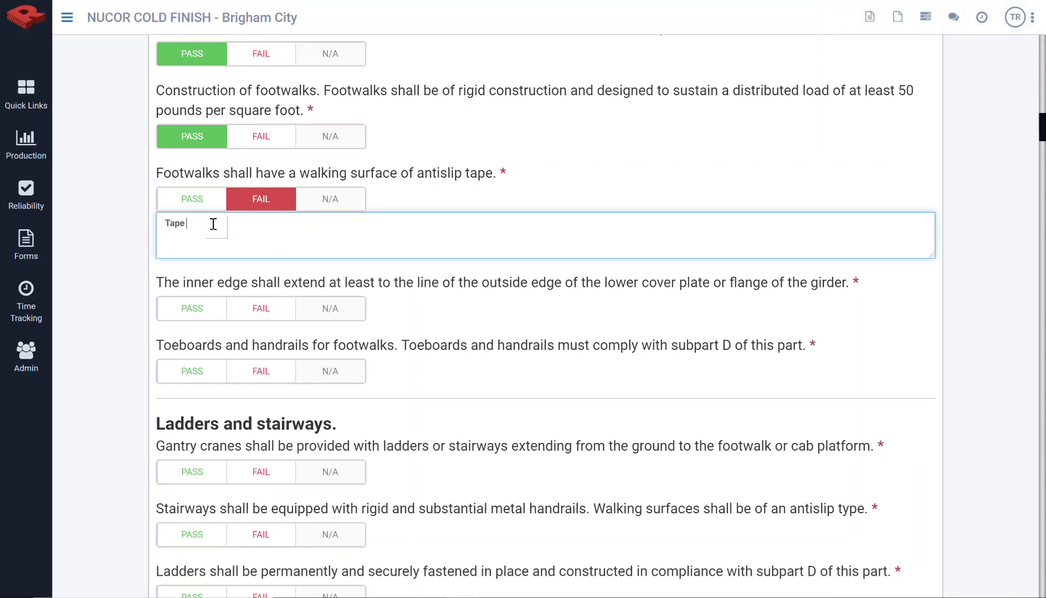
{"action": "type", "text": " has worn off, needs to be replaced"}
- Mark the inner edge and toeboards items, plus the first two Ladders and stairways items, as Pass
{"action": "left_click", "coordinate": [205, 313]}
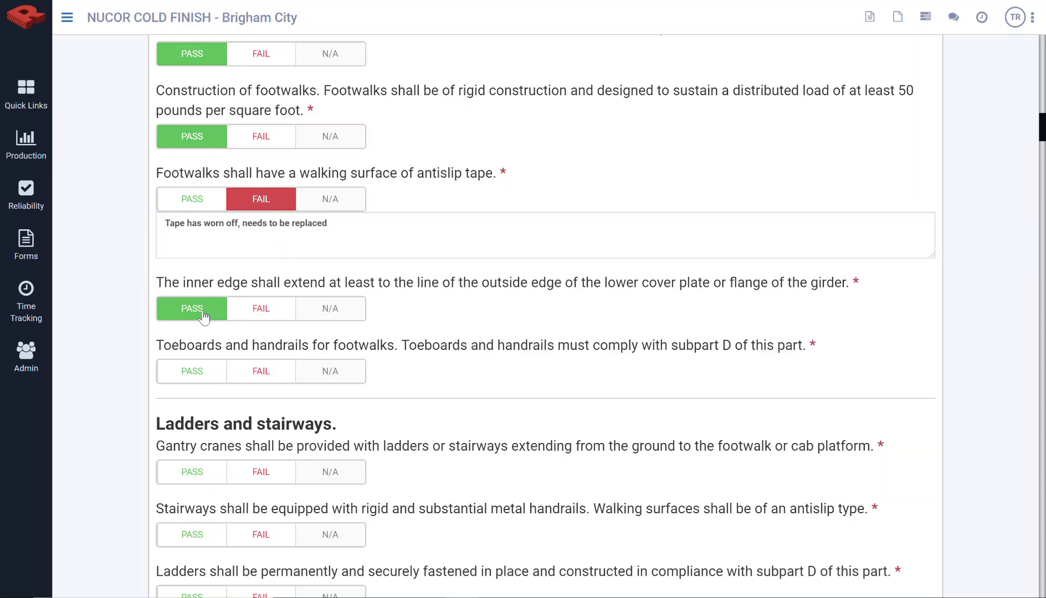
{"action": "left_click", "coordinate": [202, 371]}
{"action": "scroll", "coordinate": [264, 370], "scroll_direction": "down", "scroll_amount": 4}
{"action": "left_click", "coordinate": [199, 242]}
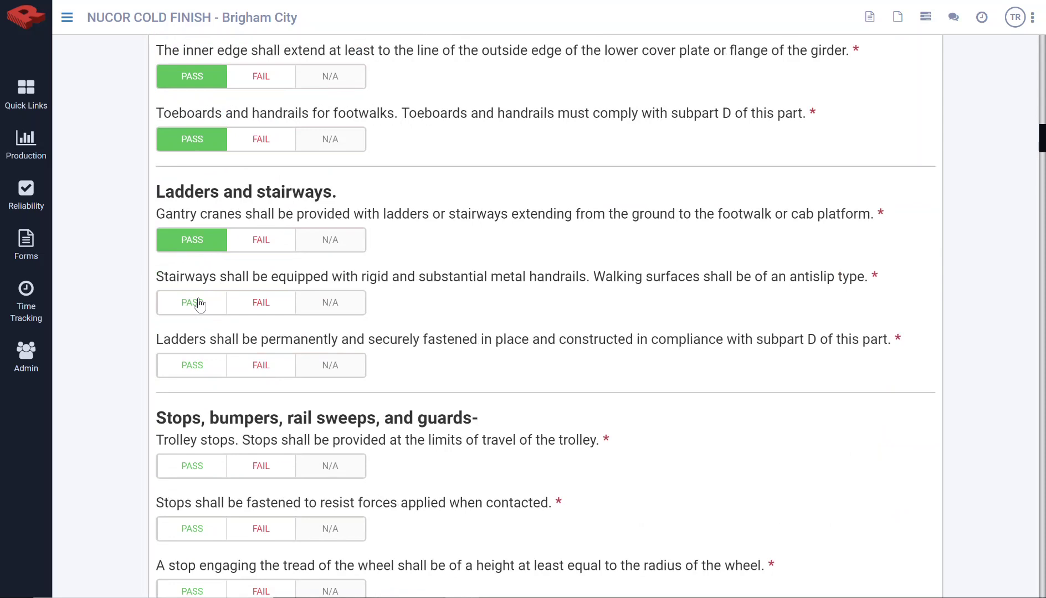
{"action": "left_click", "coordinate": [198, 304]}
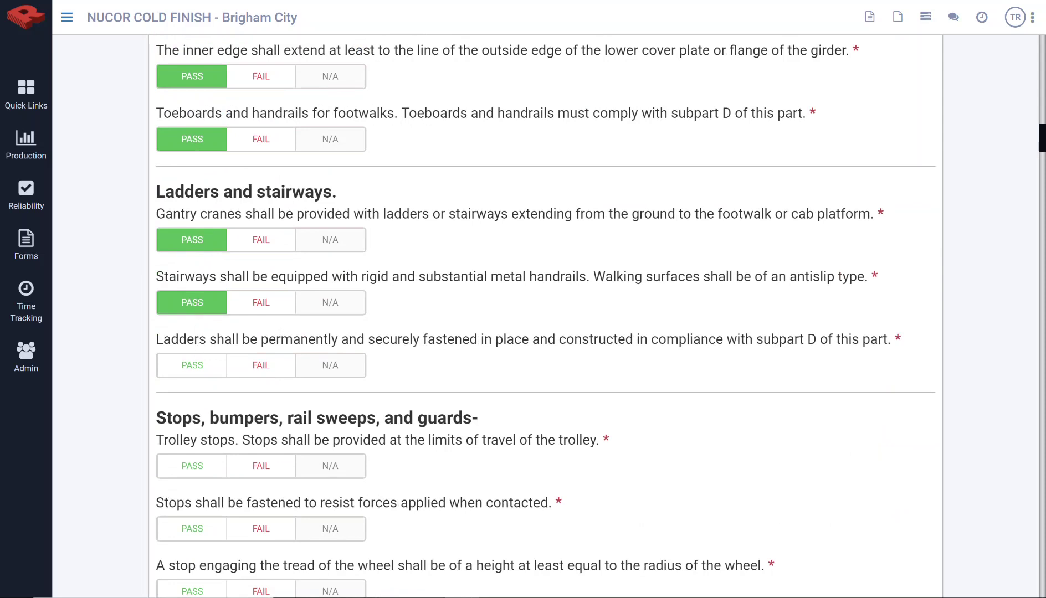
- Inspect the page to preview the form in the iPhone X mobile view and look at the available device presets
{"action": "scroll", "coordinate": [546, 316], "scroll_direction": "down", "scroll_amount": 15}
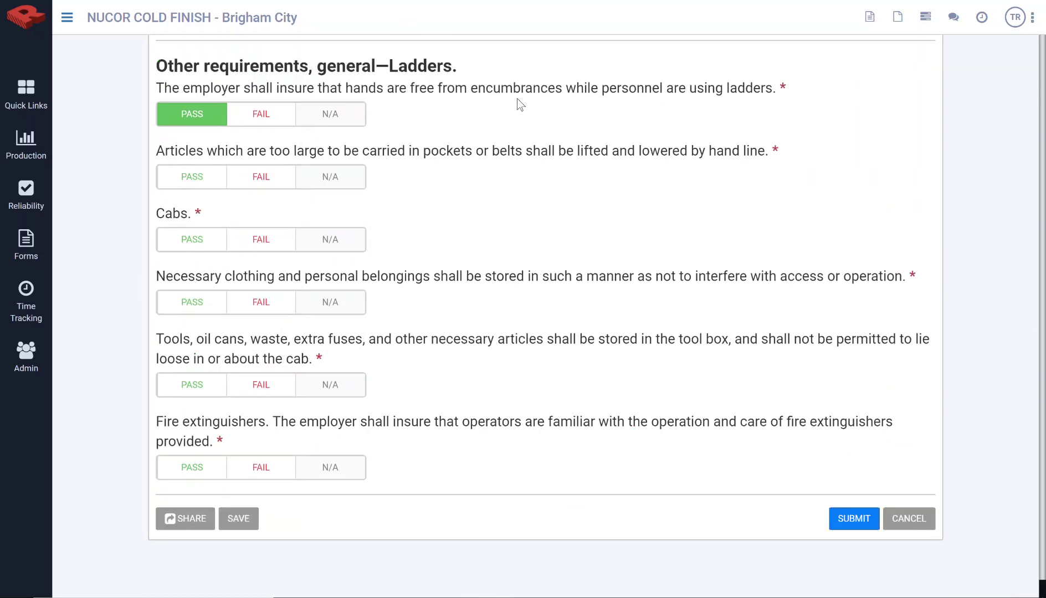
{"action": "right_click", "coordinate": [502, 52]}
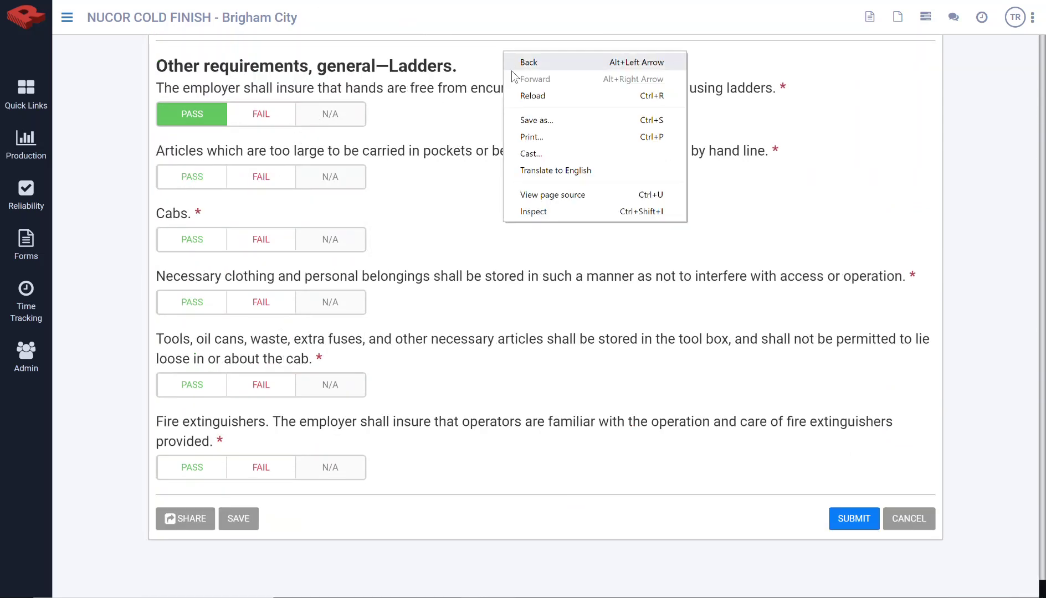
{"action": "left_click", "coordinate": [530, 209]}
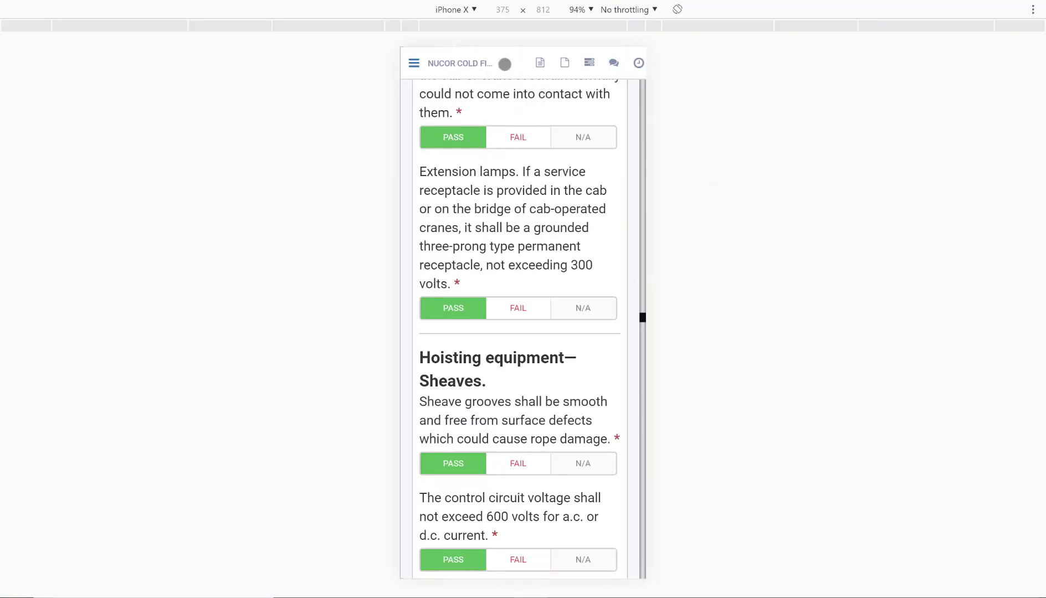
{"action": "left_click", "coordinate": [475, 11]}
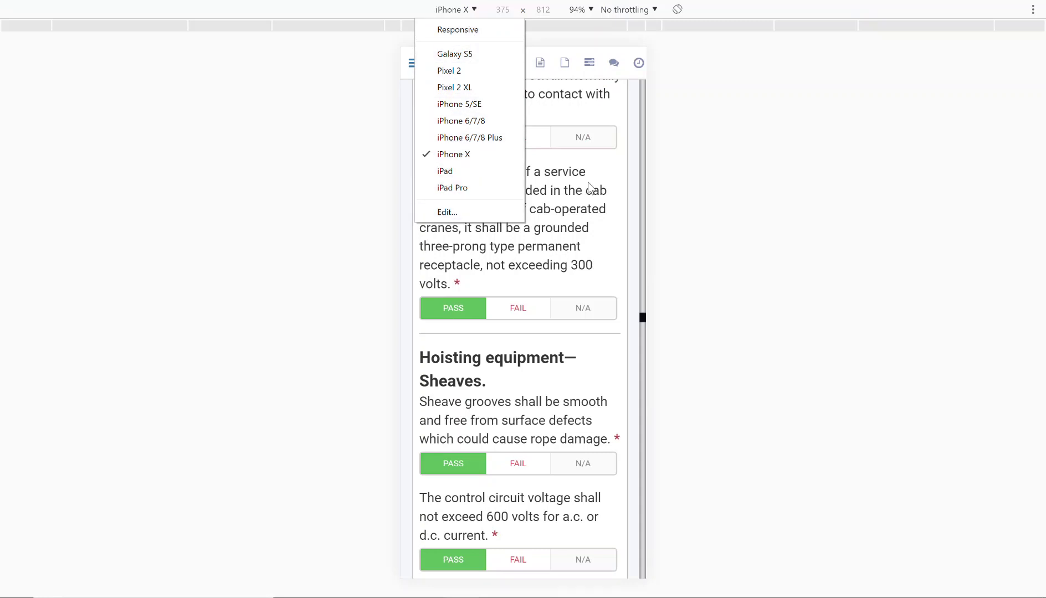
{"action": "left_click", "coordinate": [780, 180]}
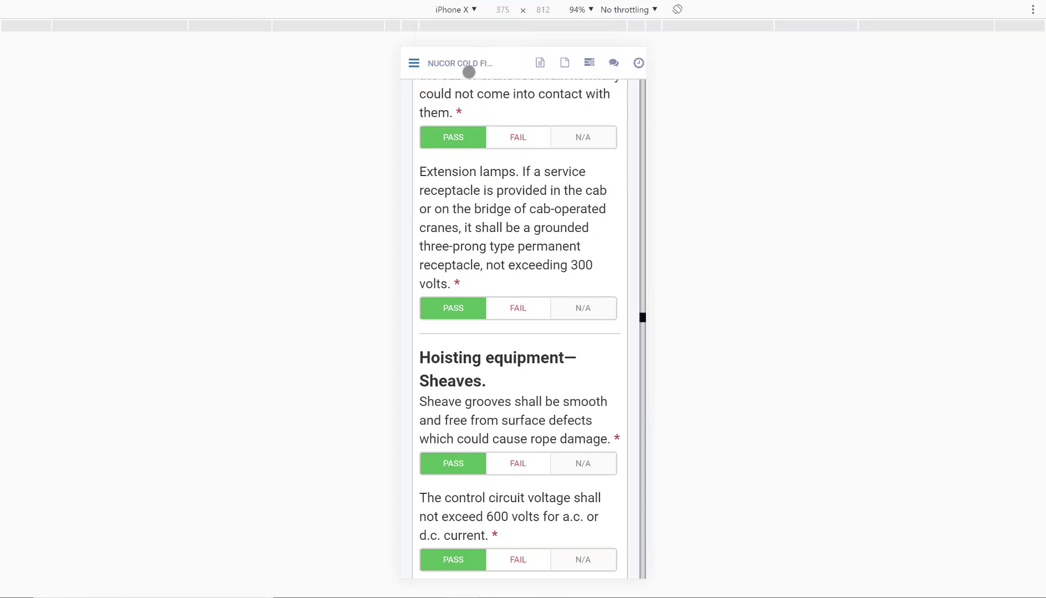
- In the mobile preview, mark the hand line, Cabs, personal belongings and tool storage items near the form's end as Pass
{"action": "scroll", "coordinate": [509, 215], "scroll_direction": "down", "scroll_amount": 20}
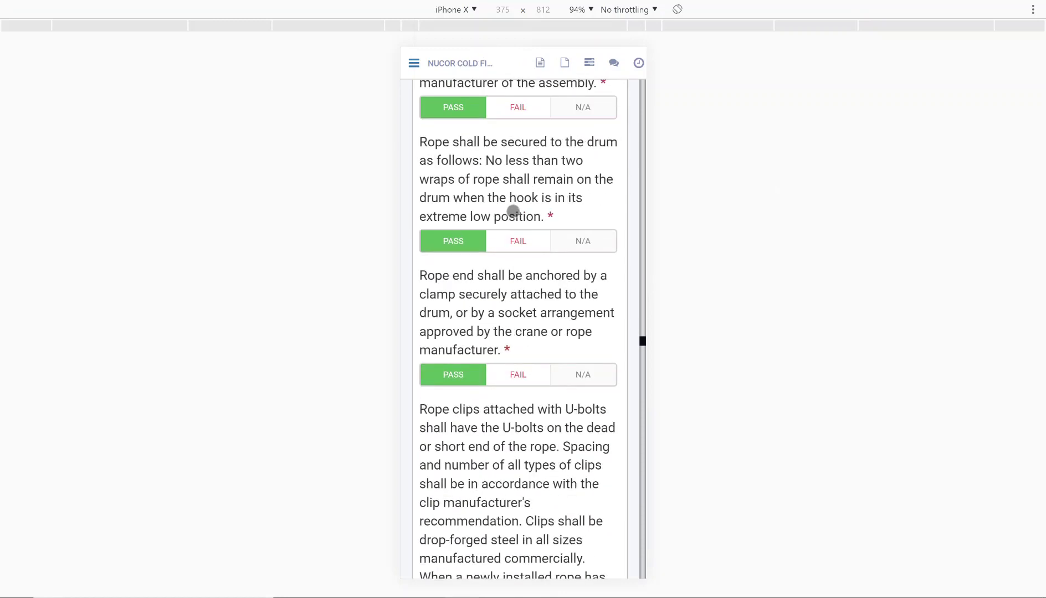
{"action": "scroll", "coordinate": [521, 221], "scroll_direction": "down", "scroll_amount": 20}
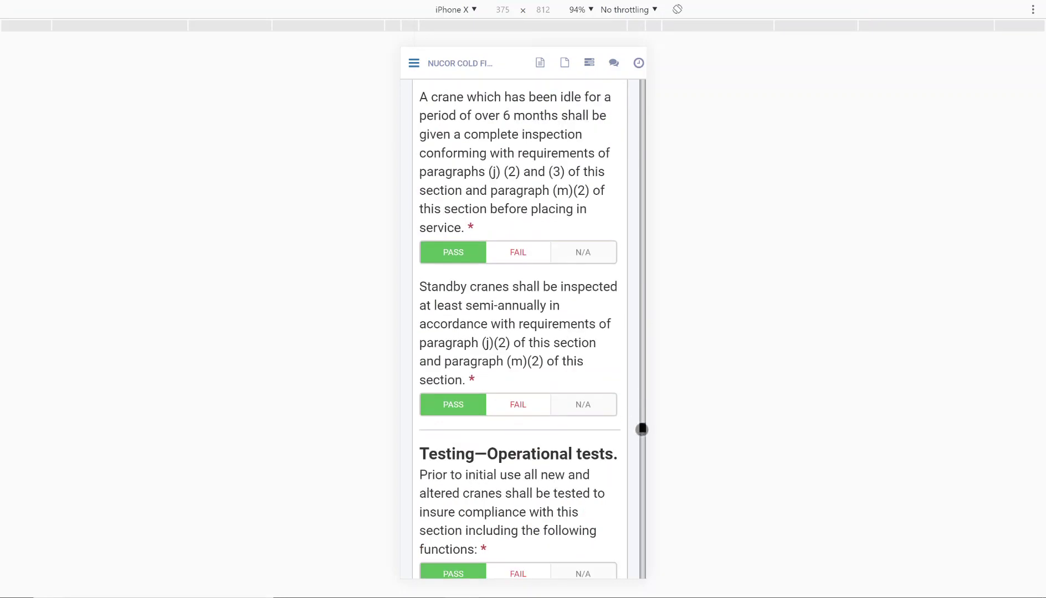
{"action": "left_click_drag", "start_coordinate": [641, 430], "coordinate": [656, 561]}
{"action": "scroll", "coordinate": [655, 568], "scroll_direction": "down", "scroll_amount": 12}
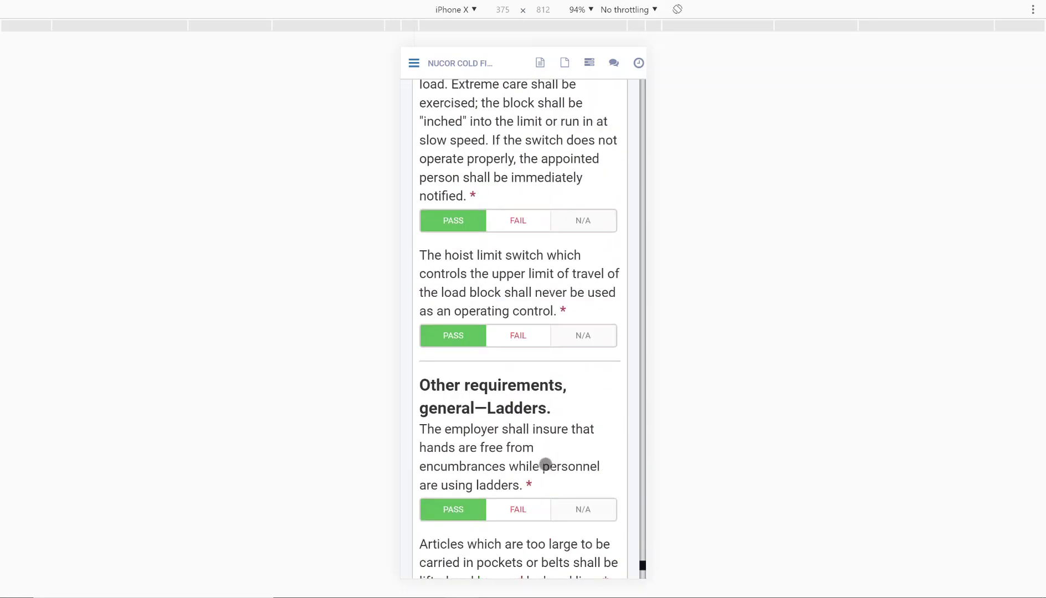
{"action": "scroll", "coordinate": [546, 434], "scroll_direction": "down", "scroll_amount": 10}
{"action": "scroll", "coordinate": [460, 158], "scroll_direction": "up", "scroll_amount": 4}
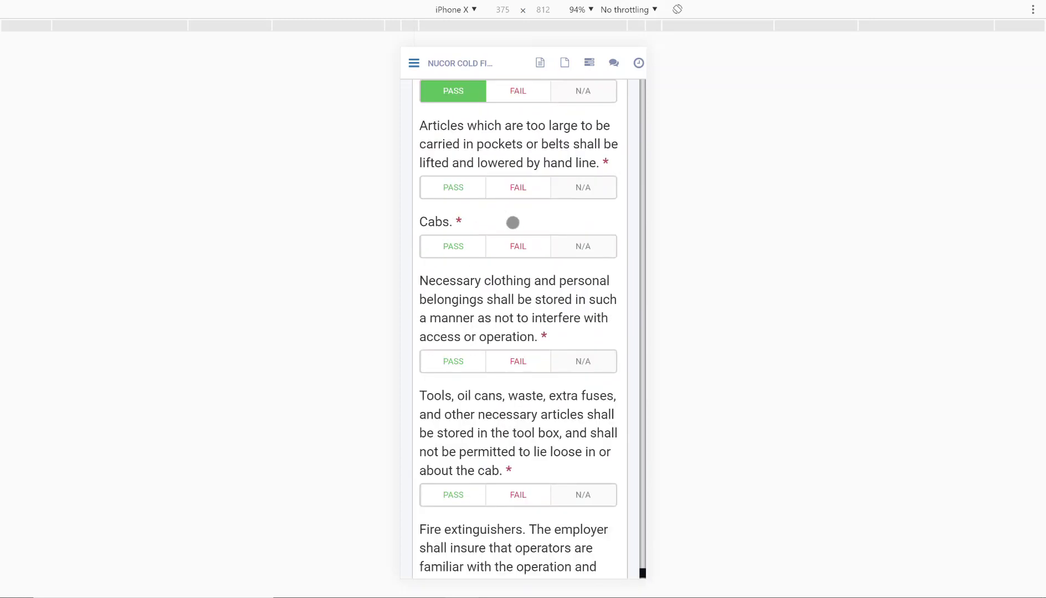
{"action": "left_click", "coordinate": [430, 181]}
{"action": "left_click", "coordinate": [458, 244]}
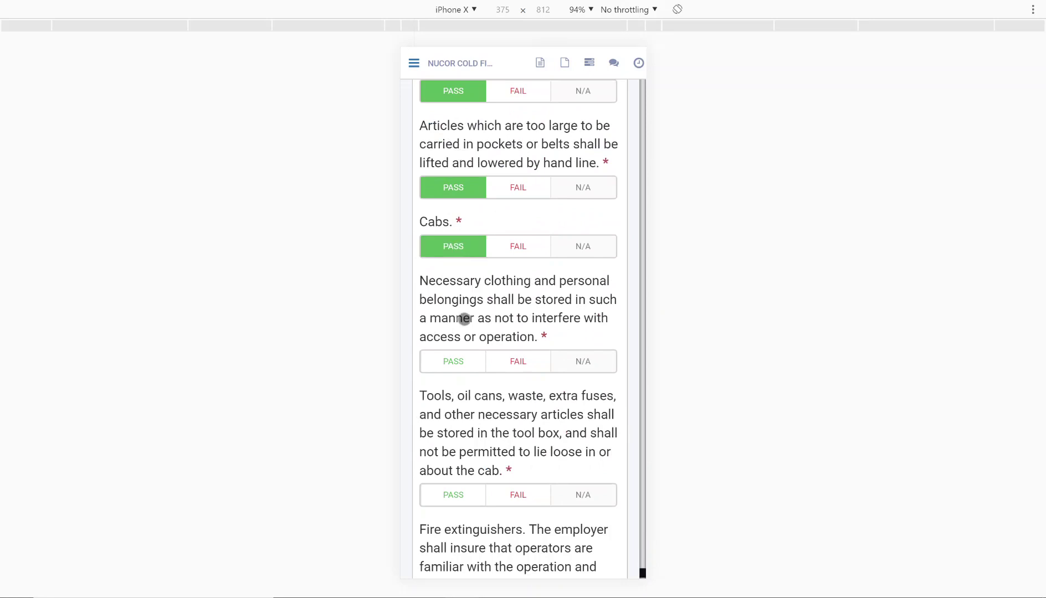
{"action": "left_click", "coordinate": [468, 359]}
{"action": "scroll", "coordinate": [543, 335], "scroll_direction": "down", "scroll_amount": 4}
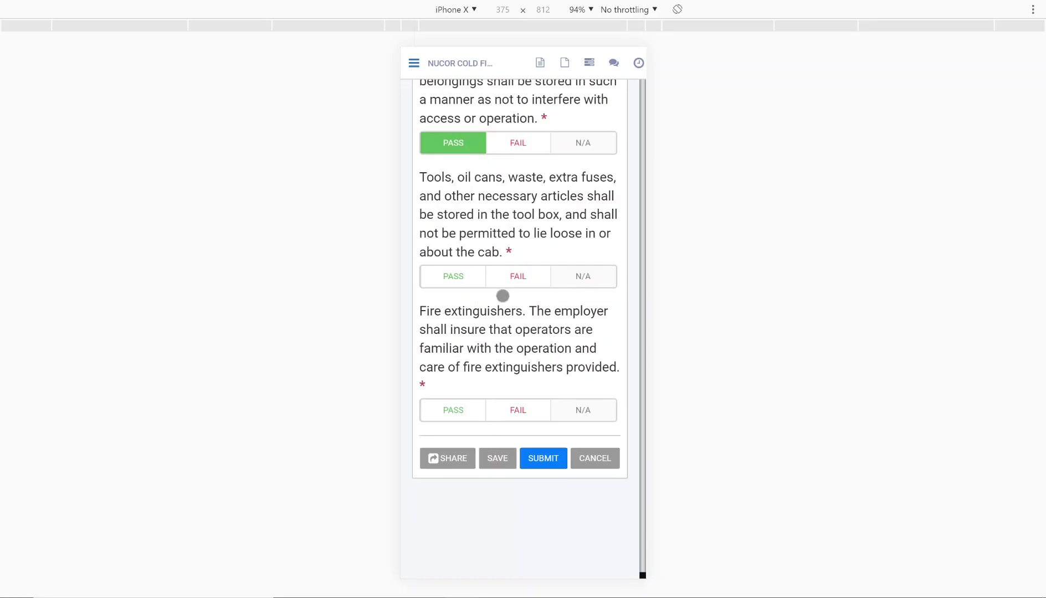
{"action": "left_click", "coordinate": [455, 280]}
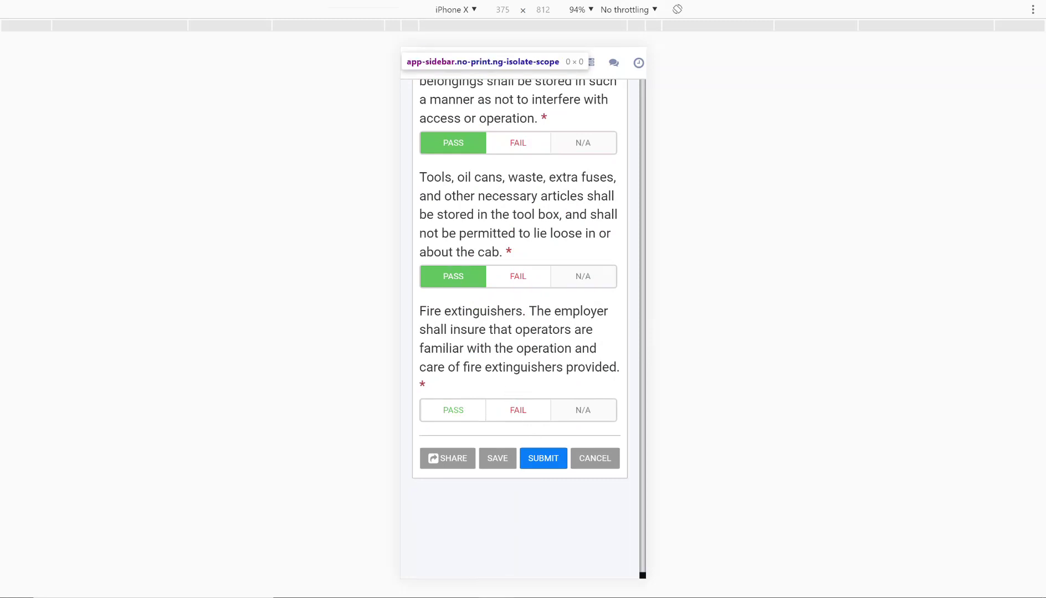
- Back in the desktop view, mark the fire extinguishers item as Pass and submit the form
{"action": "key", "text": "ctrl+shift+m"}
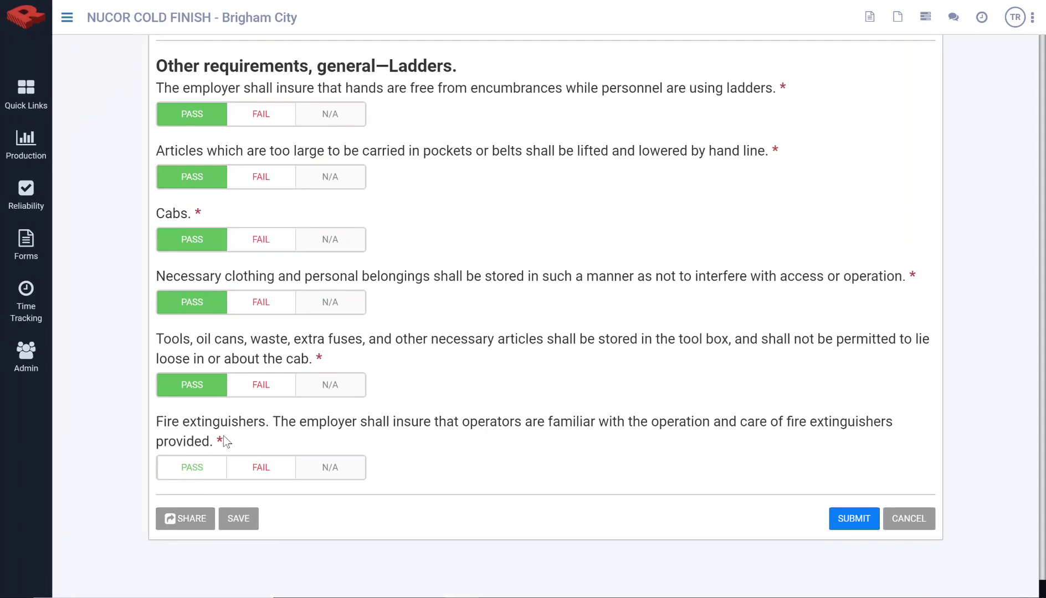
{"action": "left_click", "coordinate": [198, 476]}
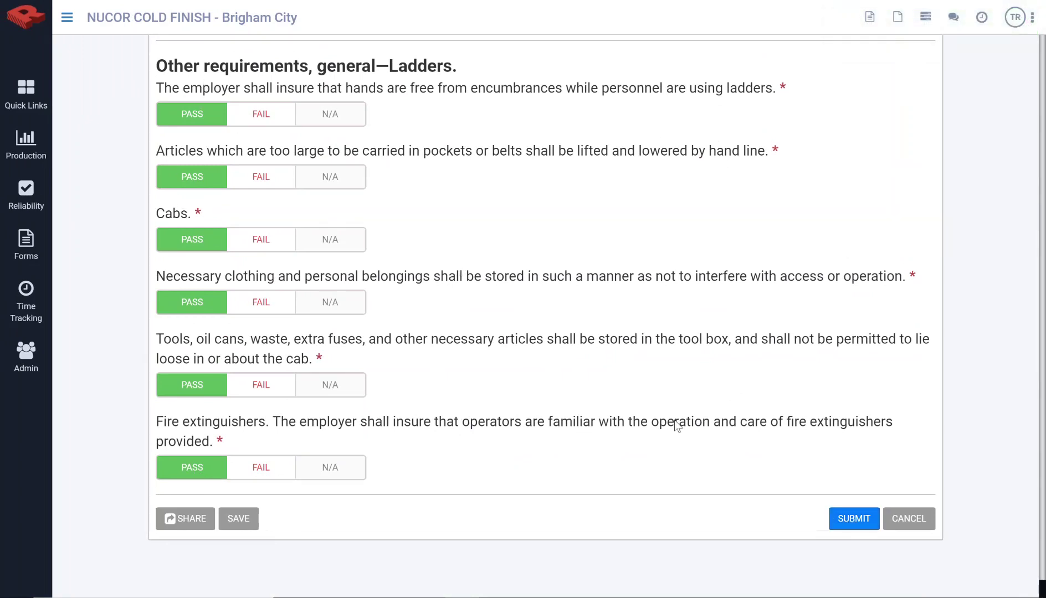
{"action": "left_click", "coordinate": [857, 523]}
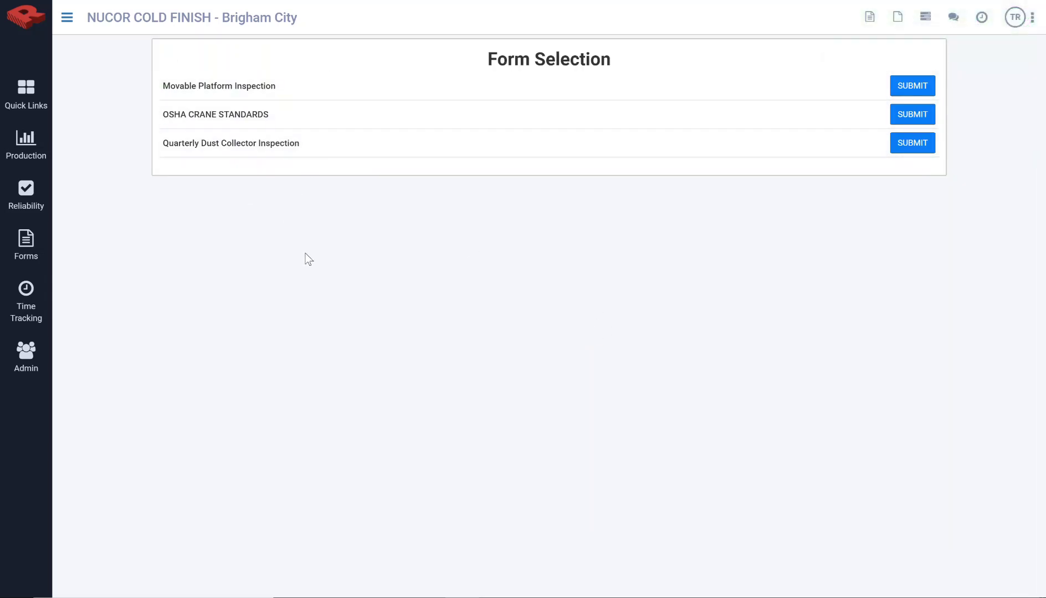
- Open the submitted form entries and show those for the OSHA CRANE STANDARDS template
{"action": "left_click", "coordinate": [26, 248]}
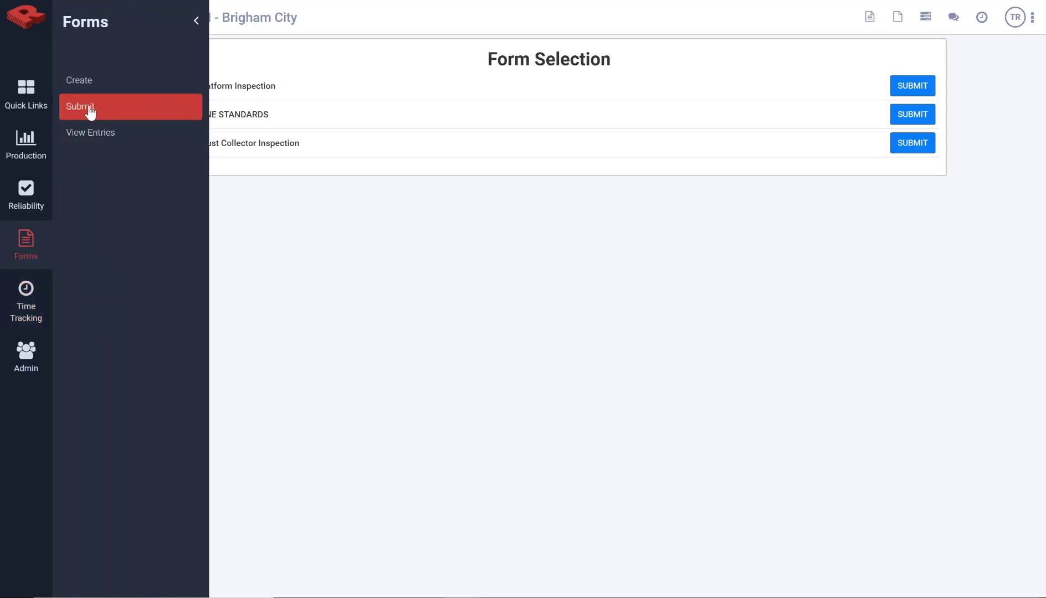
{"action": "left_click", "coordinate": [103, 132]}
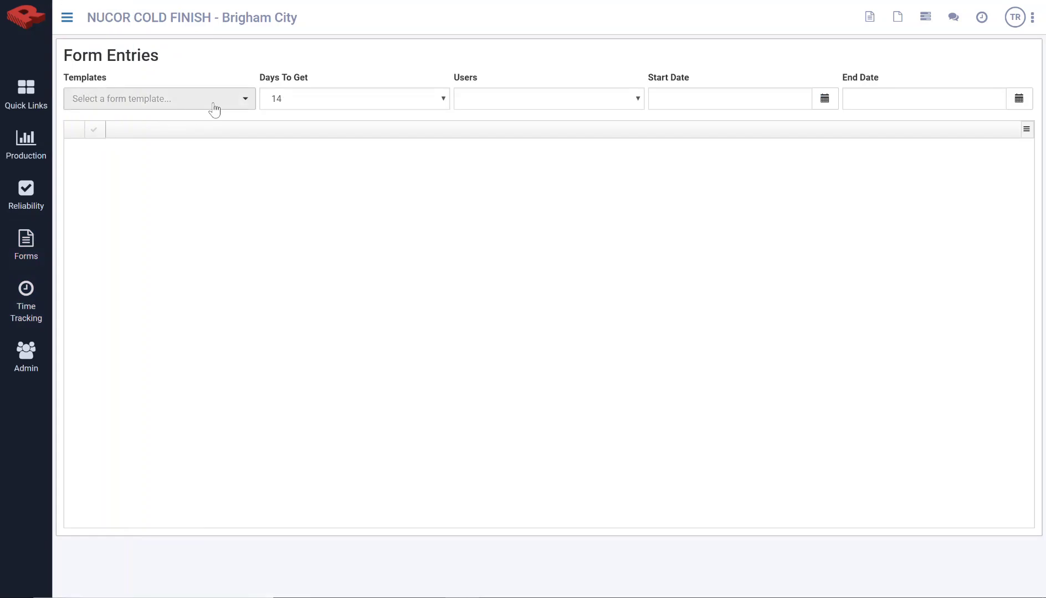
{"action": "left_click", "coordinate": [215, 106]}
{"action": "left_click", "coordinate": [181, 139]}
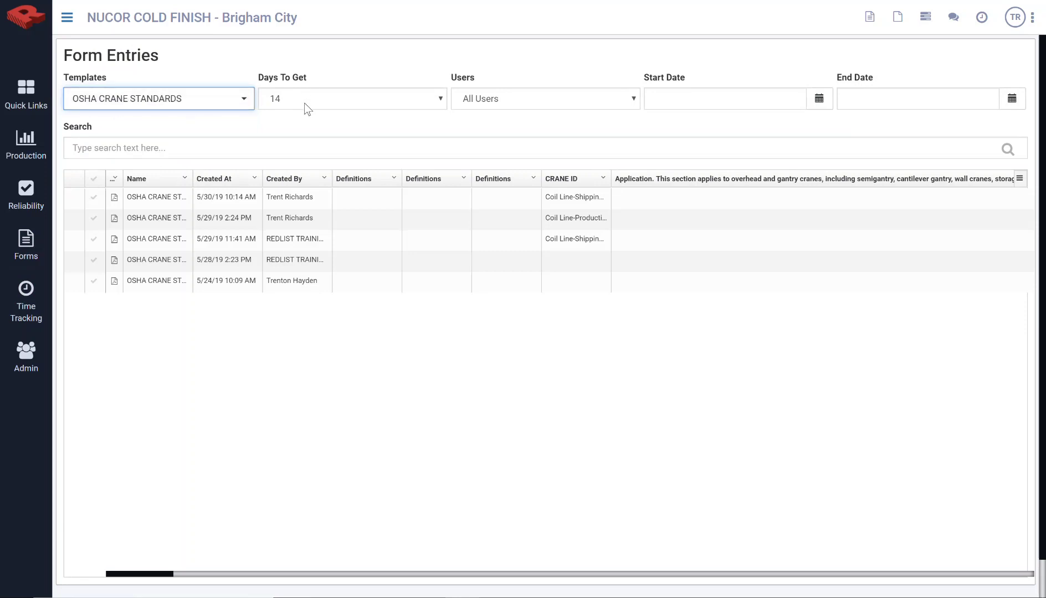
- Look at the available user filter options and extend the OSHA CRANE STANDARDS entries to the last 365 days
{"action": "left_click", "coordinate": [523, 107]}
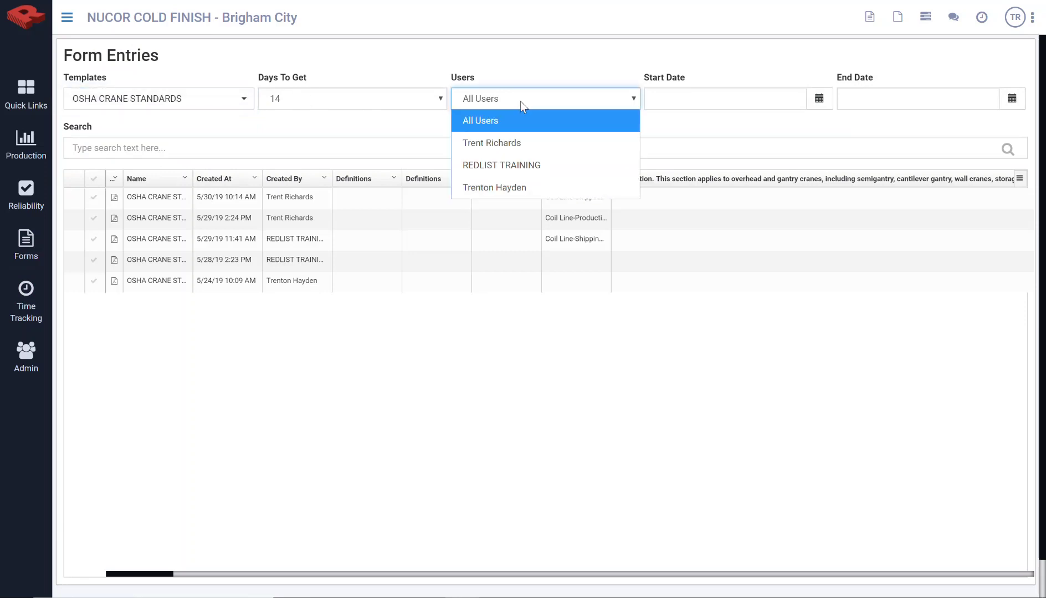
{"action": "left_click", "coordinate": [300, 110]}
{"action": "left_click", "coordinate": [300, 108]}
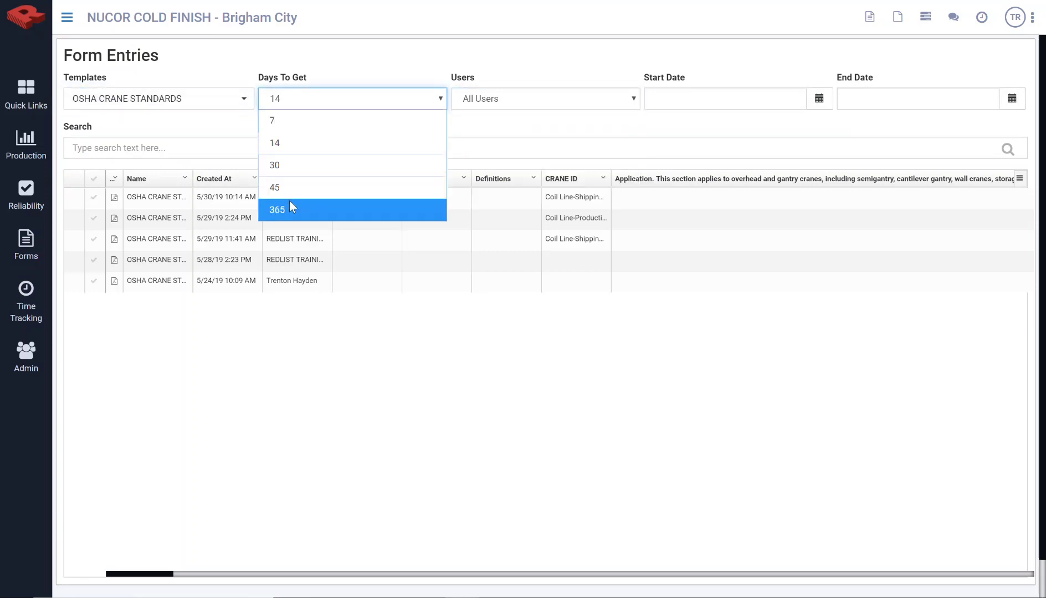
{"action": "left_click", "coordinate": [289, 200]}
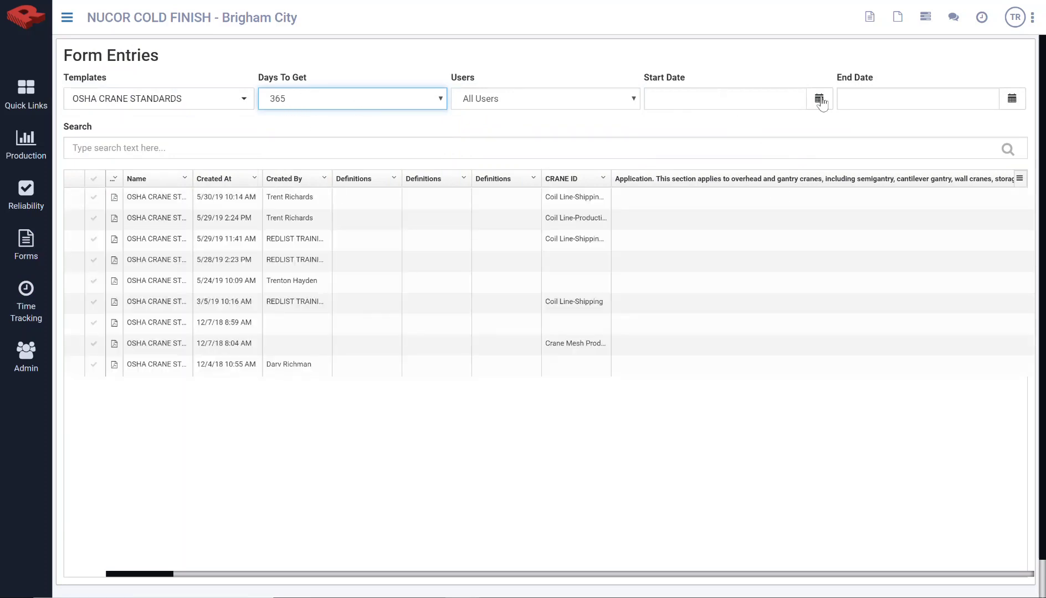
- Open the PDF report of the 5/30/19 10:14 AM entry and go to its Footwalks and ladders section
{"action": "left_click", "coordinate": [114, 198]}
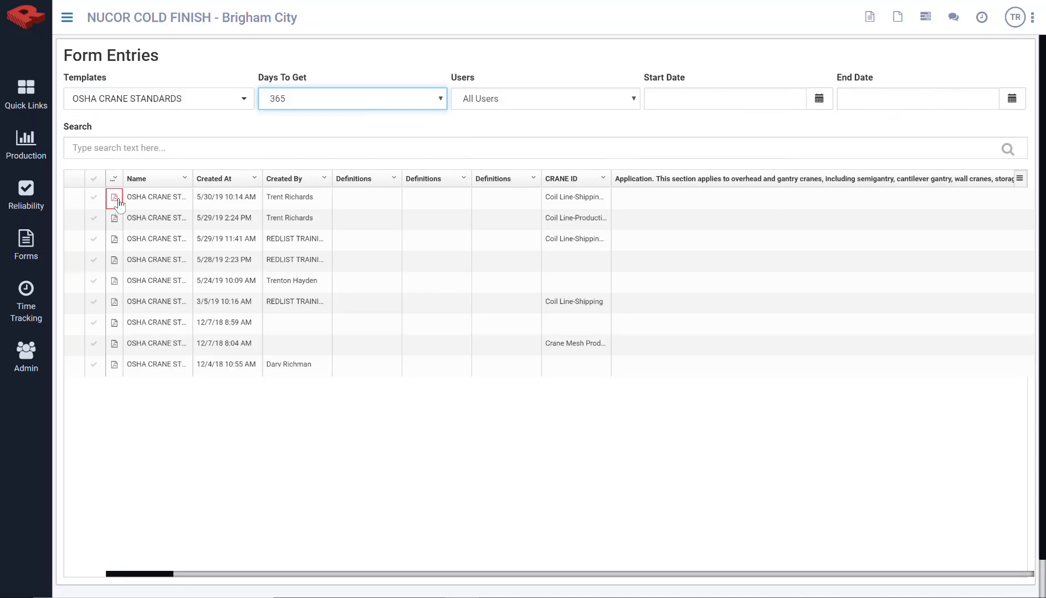
{"action": "left_click", "coordinate": [1019, 181]}
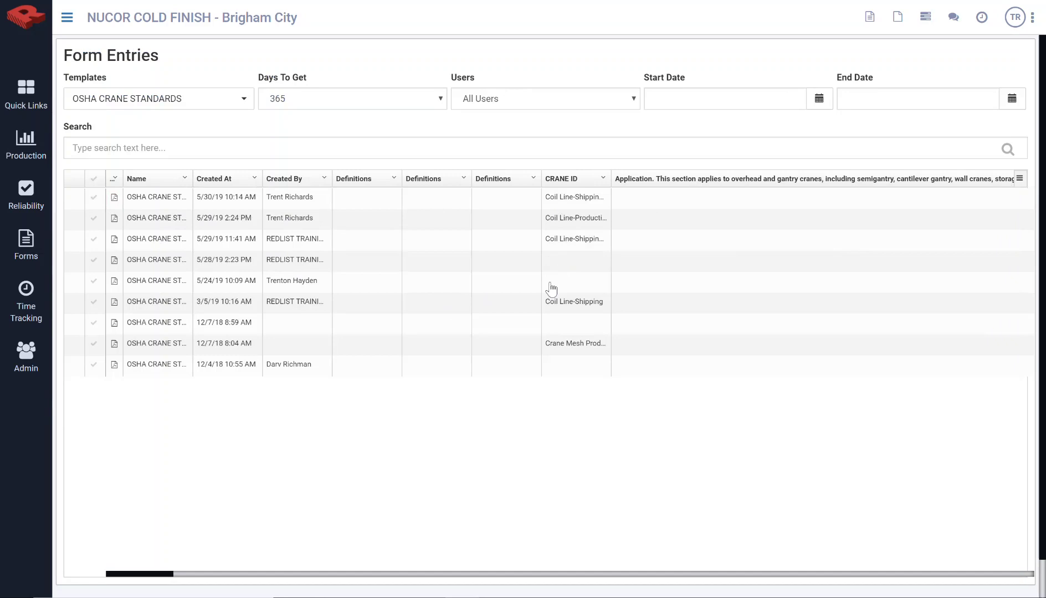
{"action": "left_click", "coordinate": [118, 221]}
{"action": "left_click", "coordinate": [114, 199]}
{"action": "left_click", "coordinate": [115, 201]}
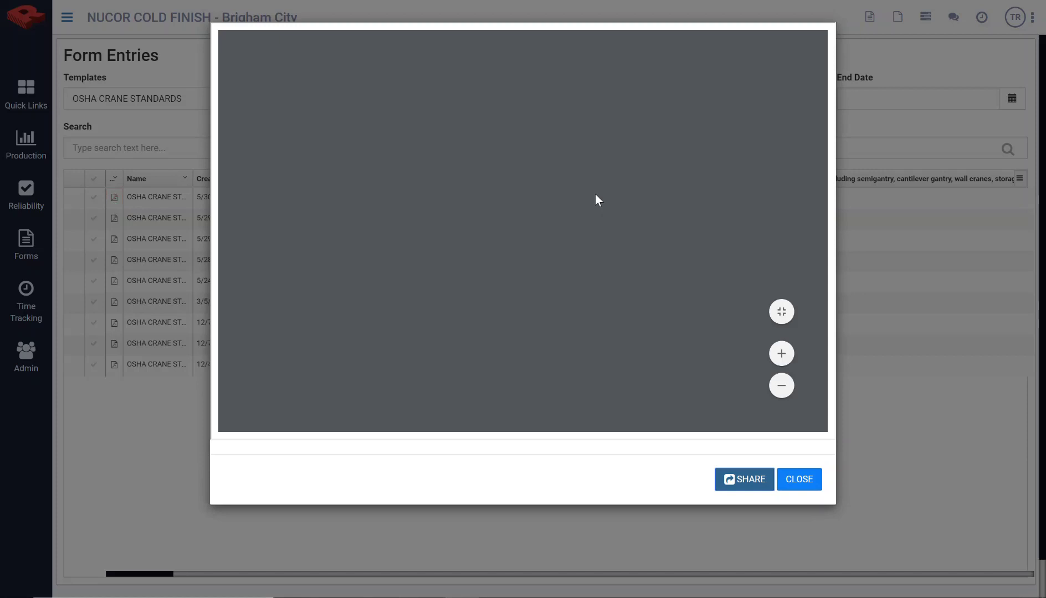
{"action": "scroll", "coordinate": [551, 188], "scroll_direction": "down", "scroll_amount": 8}
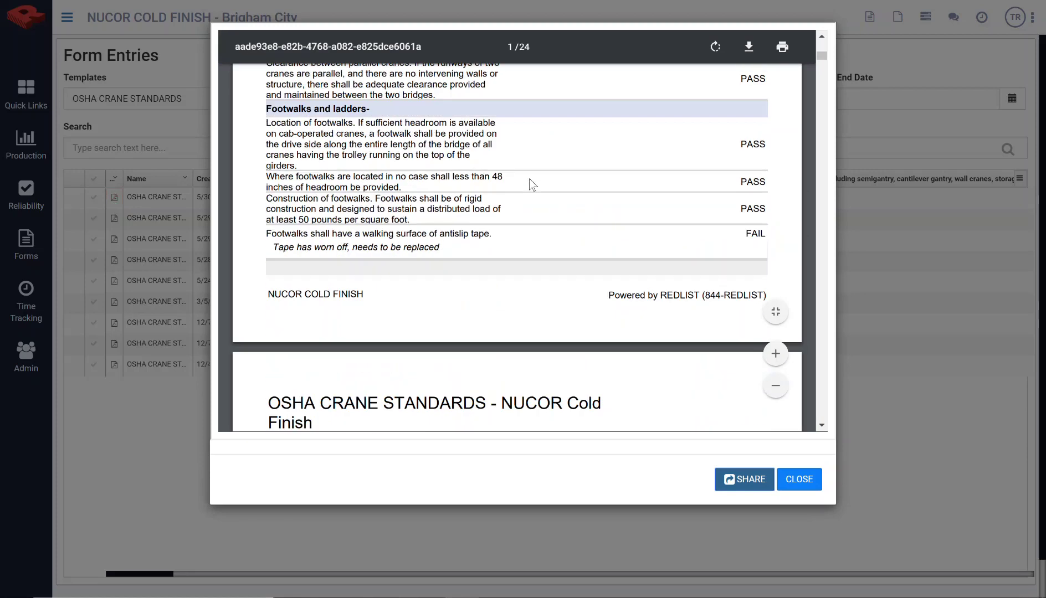
{"action": "scroll", "coordinate": [558, 174], "scroll_direction": "up", "scroll_amount": 4}
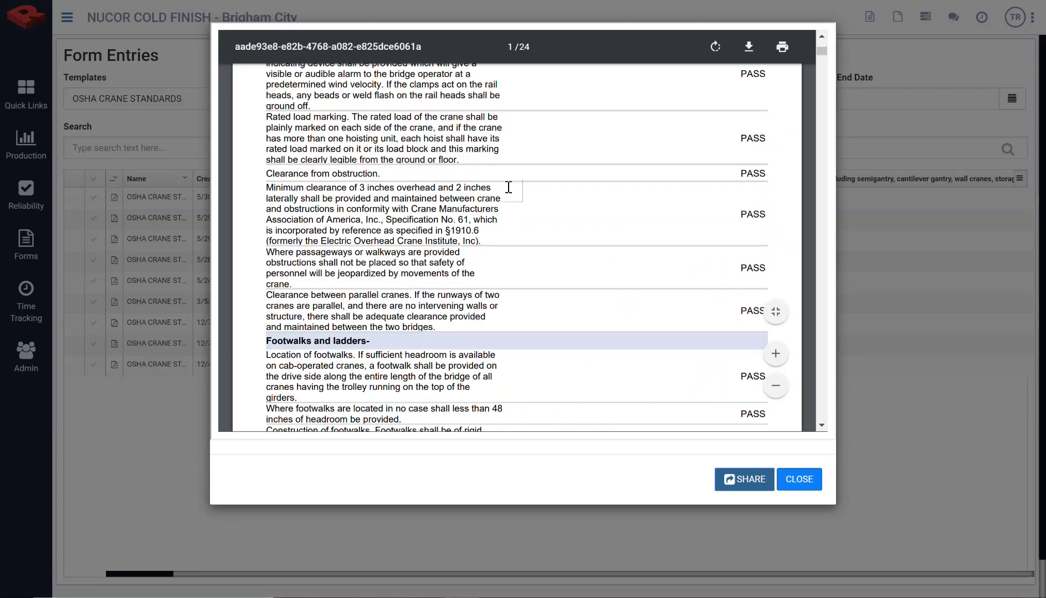
{"action": "scroll", "coordinate": [498, 169], "scroll_direction": "down", "scroll_amount": 4}
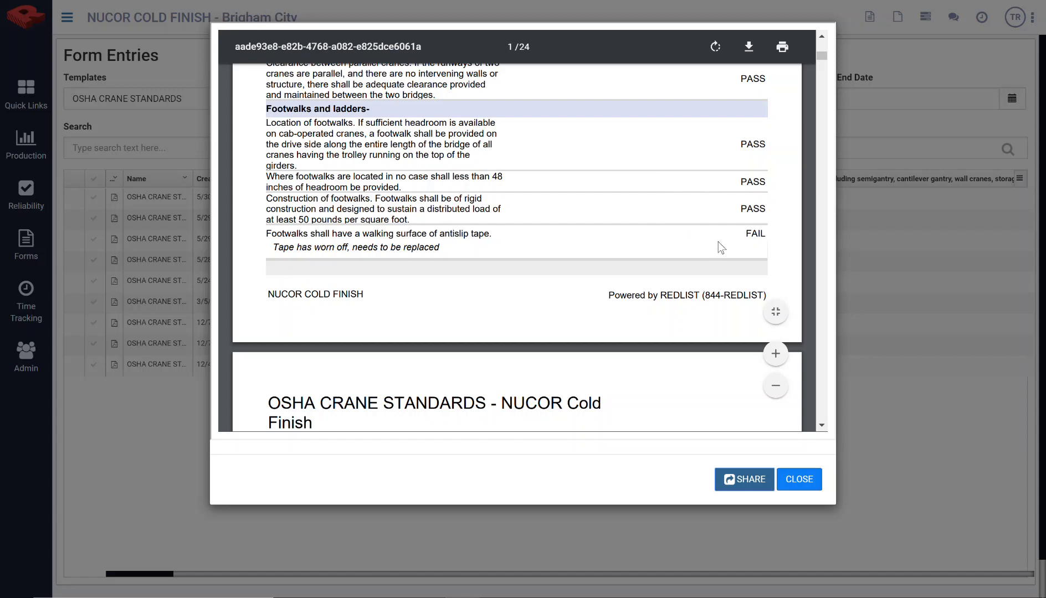
- Highlight the failed antislip tape item with its comment in the report, check the following page and close the report
{"action": "left_click_drag", "start_coordinate": [267, 239], "coordinate": [434, 247]}
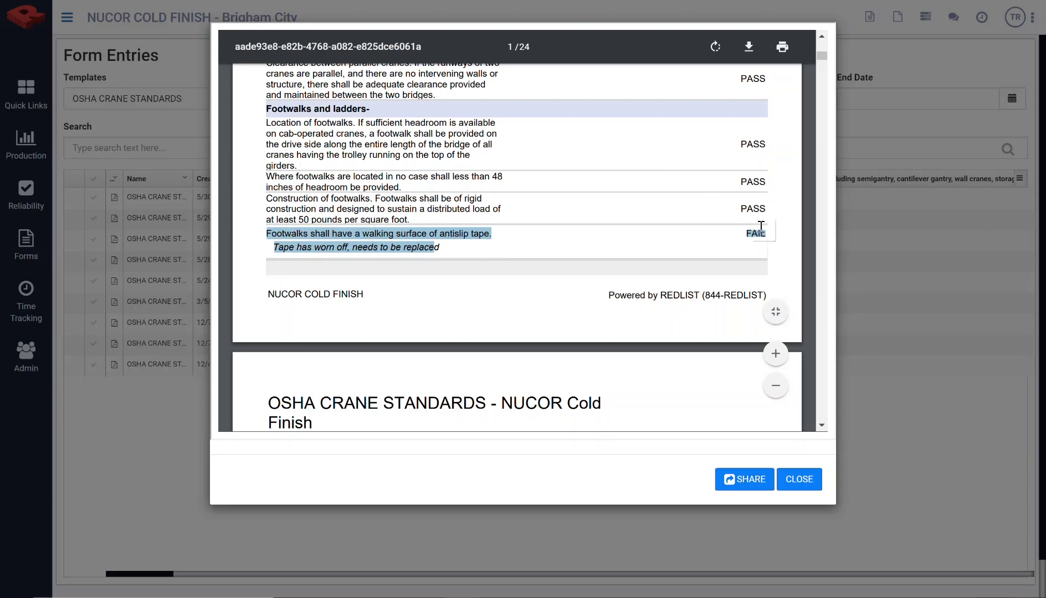
{"action": "left_click", "coordinate": [731, 246]}
{"action": "scroll", "coordinate": [522, 254], "scroll_direction": "down", "scroll_amount": 4}
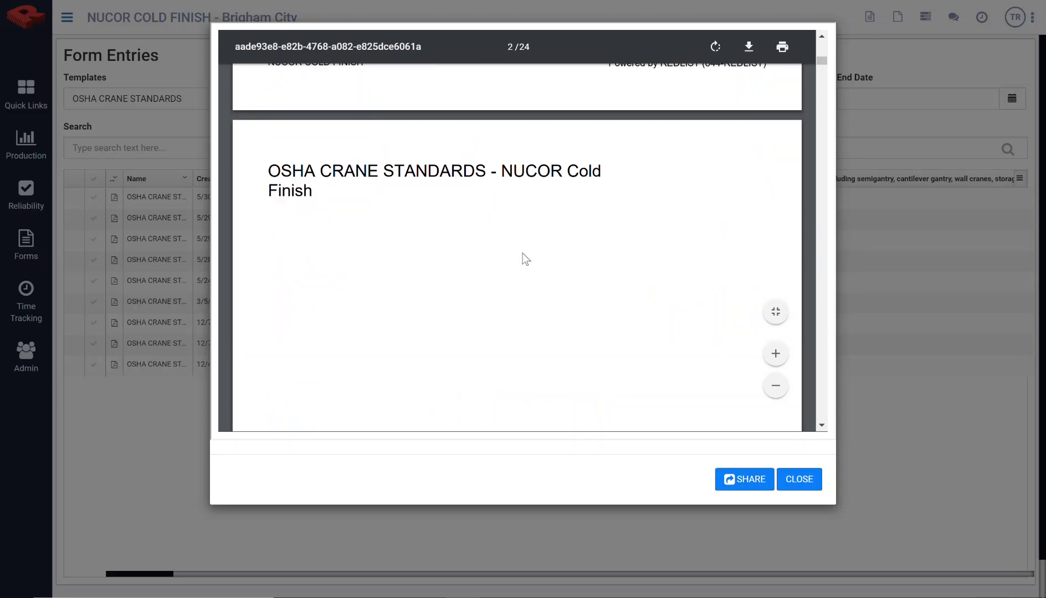
{"action": "scroll", "coordinate": [549, 258], "scroll_direction": "up", "scroll_amount": 4}
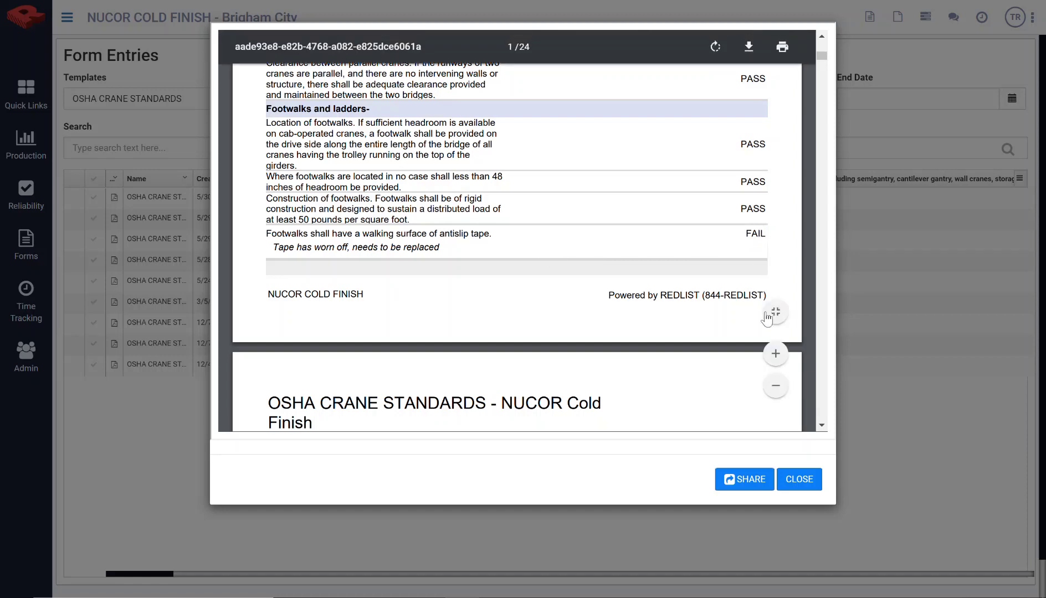
{"action": "left_click", "coordinate": [800, 480]}
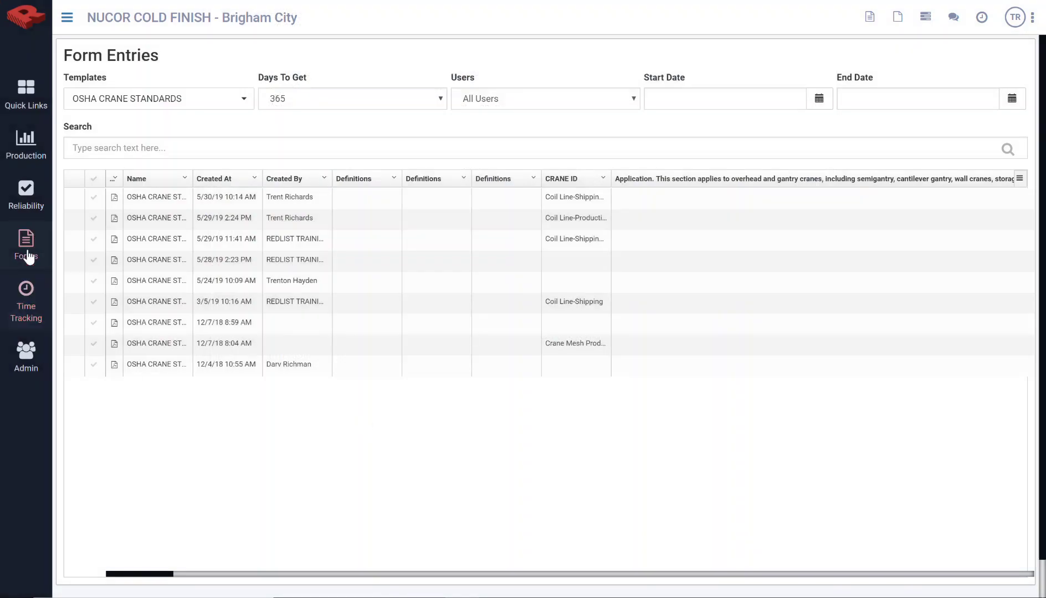
- Open the reliability work orders to see the assigned footwalk tape task and look at the employee role filter options
{"action": "left_click", "coordinate": [18, 204]}
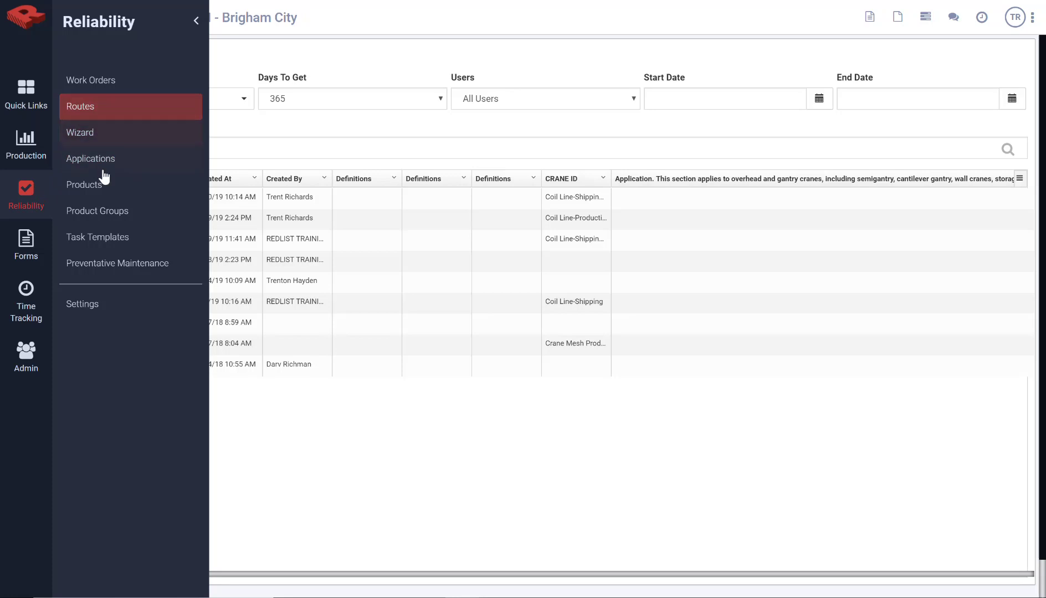
{"action": "left_click", "coordinate": [112, 88]}
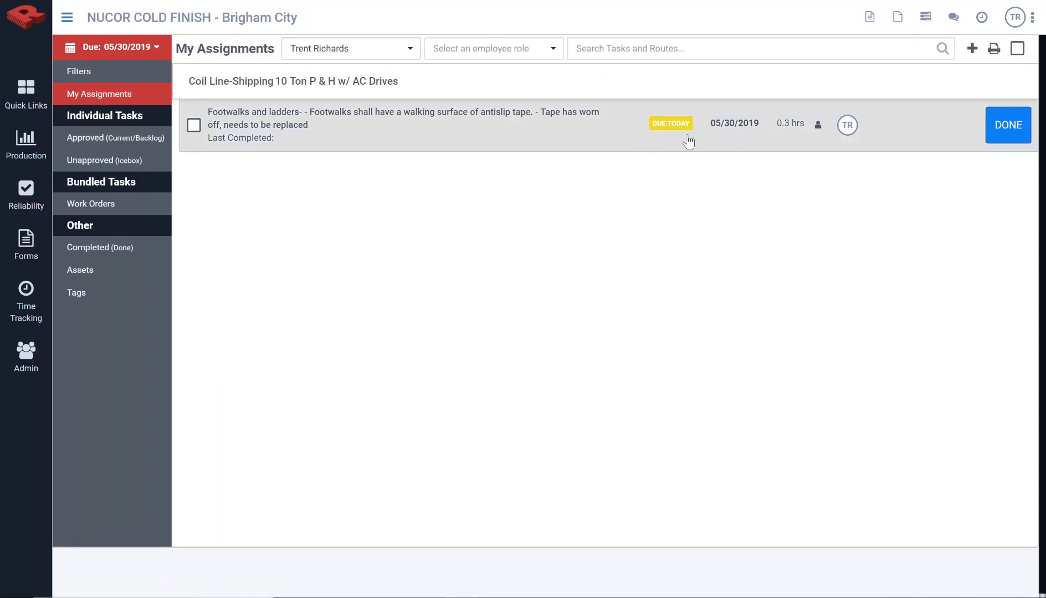
{"action": "left_click", "coordinate": [437, 49]}
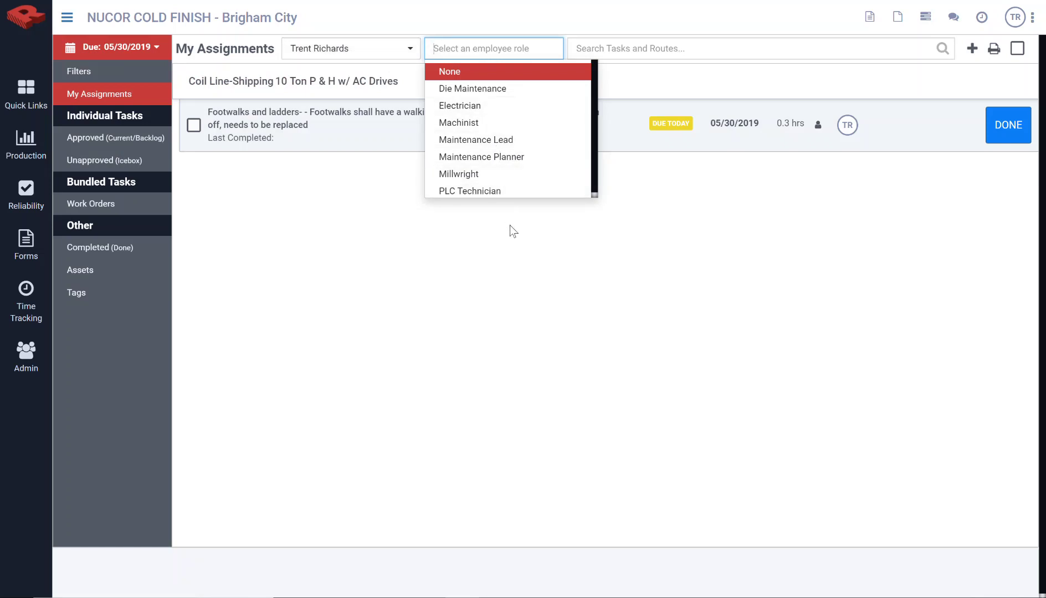
{"action": "left_click", "coordinate": [509, 289]}
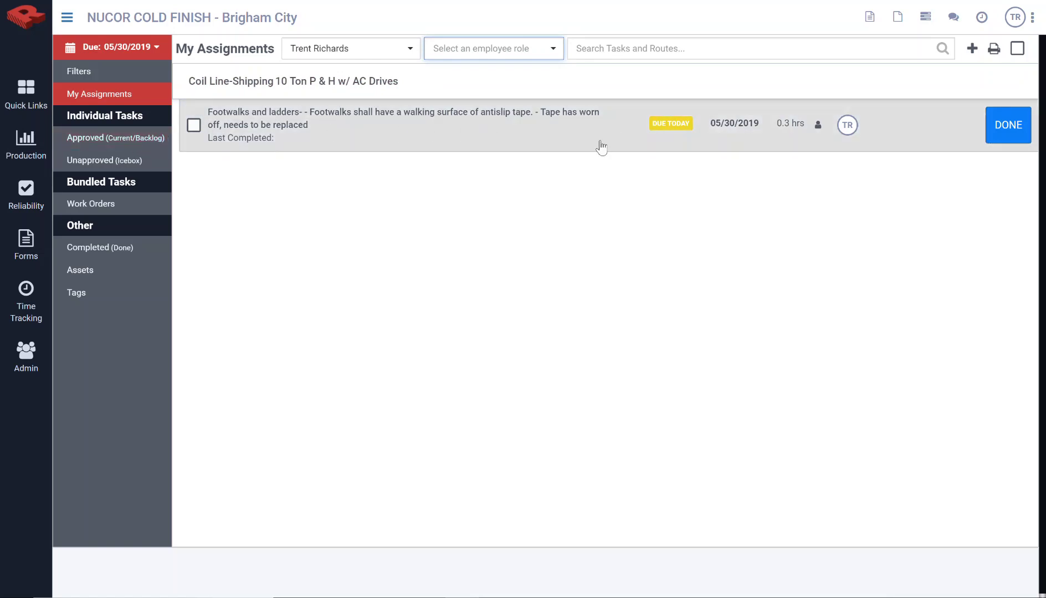
- Complete the footwalk antislip tape task with a 30-minute duration, a comment about applying new tape, and the signed completion certification
{"action": "left_click", "coordinate": [190, 136]}
{"action": "left_click", "coordinate": [193, 130]}
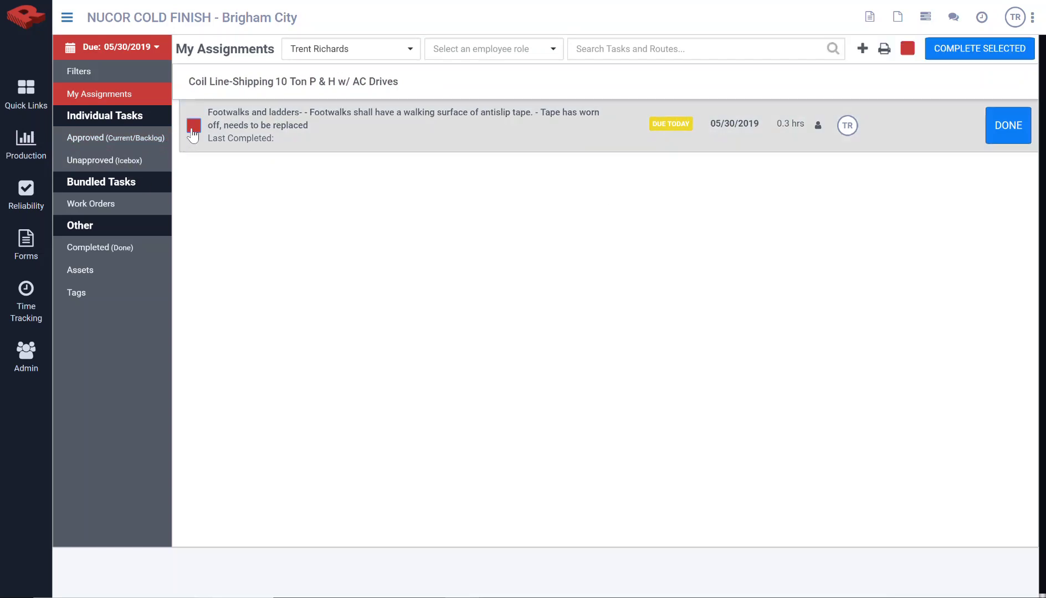
{"action": "left_click", "coordinate": [1005, 125]}
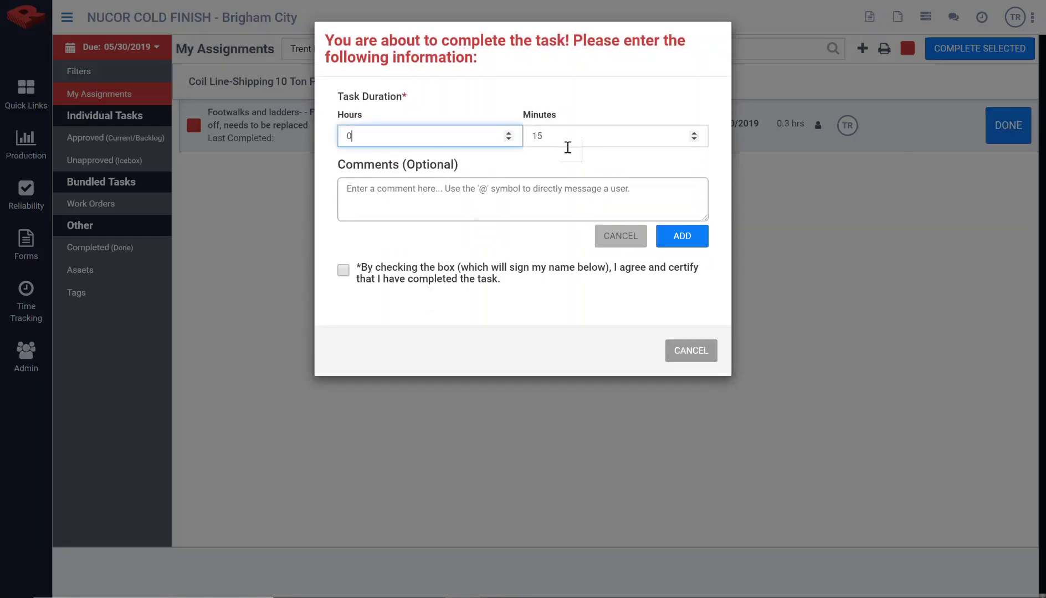
{"action": "key", "text": "Tab"}
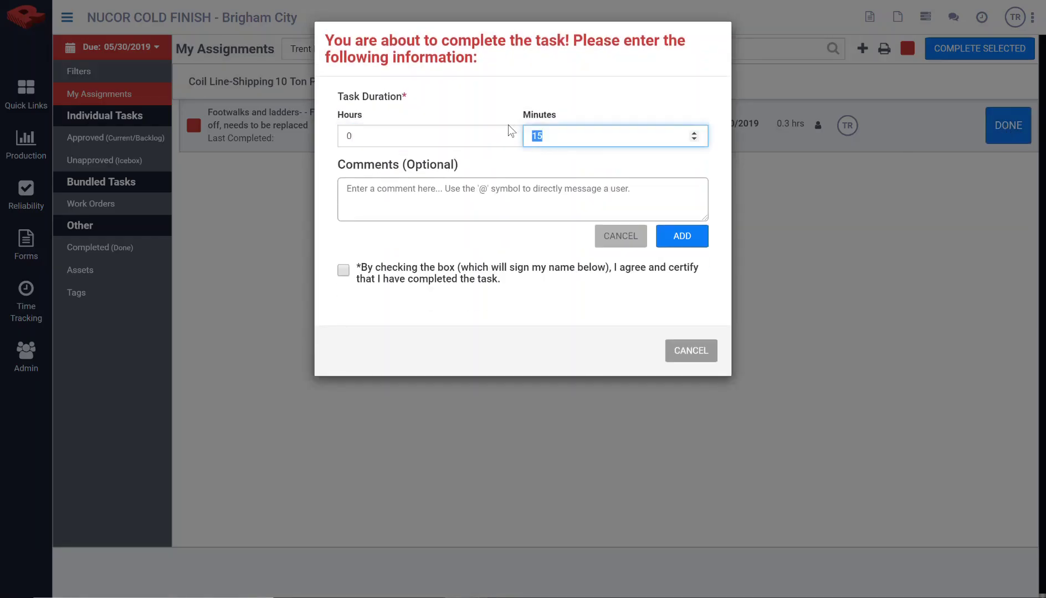
{"action": "type", "text": "30"}
{"action": "left_click", "coordinate": [518, 198]}
{"action": "type", "text": "applied new tap"}
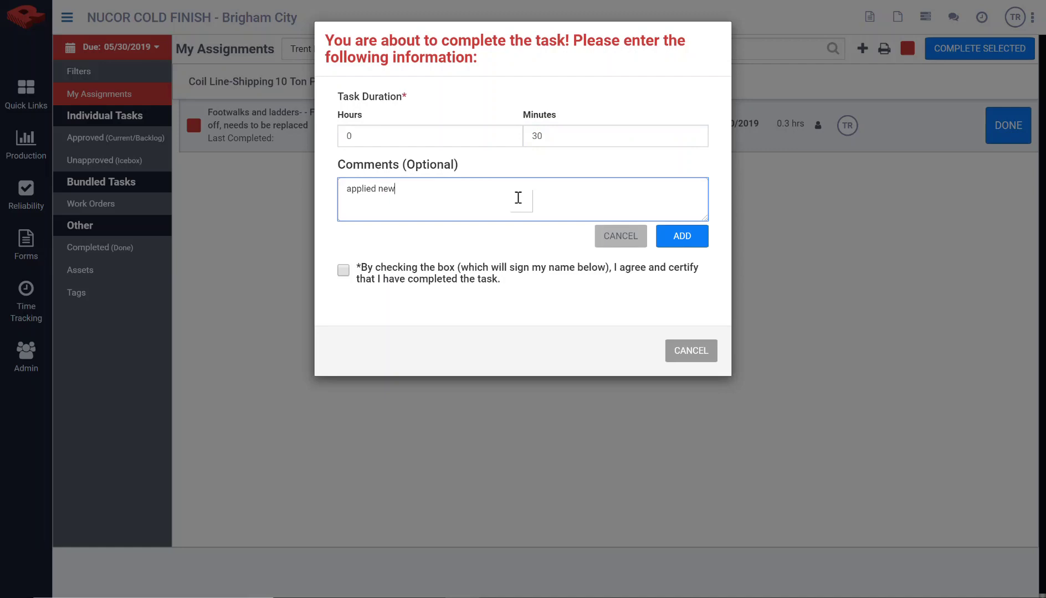
{"action": "left_click", "coordinate": [343, 271]}
{"action": "left_click", "coordinate": [603, 401]}
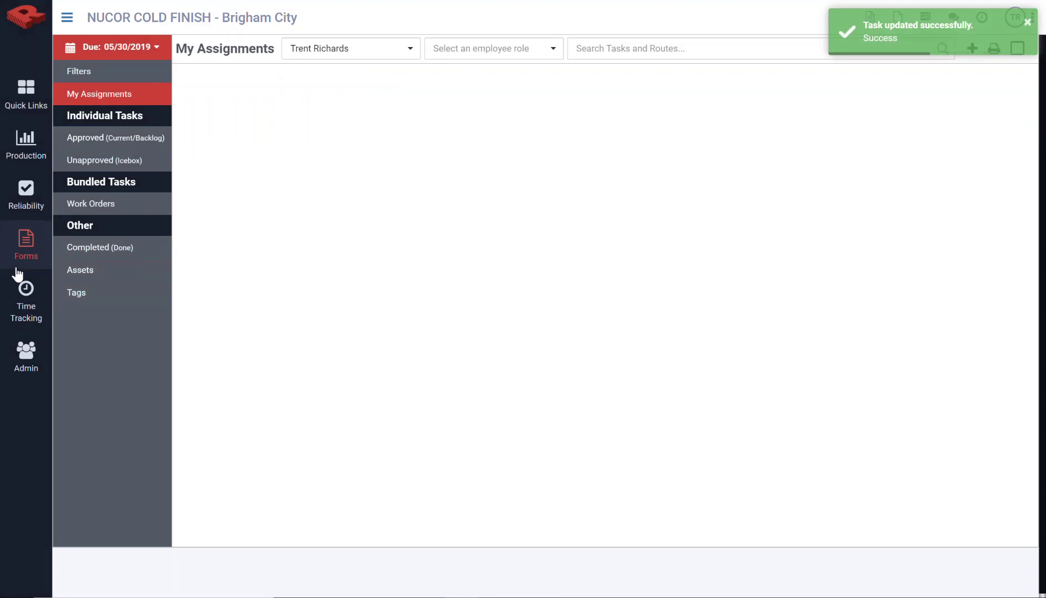
- Return to the submitted form entries and list those for the OSHA CRANE STANDARDS template
{"action": "left_click", "coordinate": [39, 259]}
{"action": "left_click", "coordinate": [98, 132]}
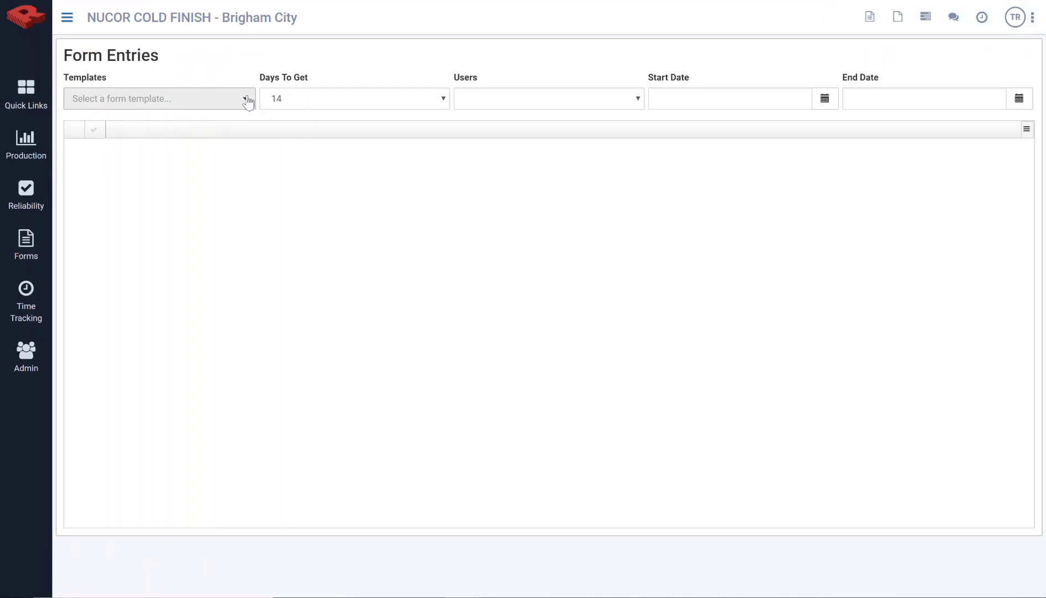
{"action": "left_click", "coordinate": [247, 99]}
{"action": "left_click", "coordinate": [199, 138]}
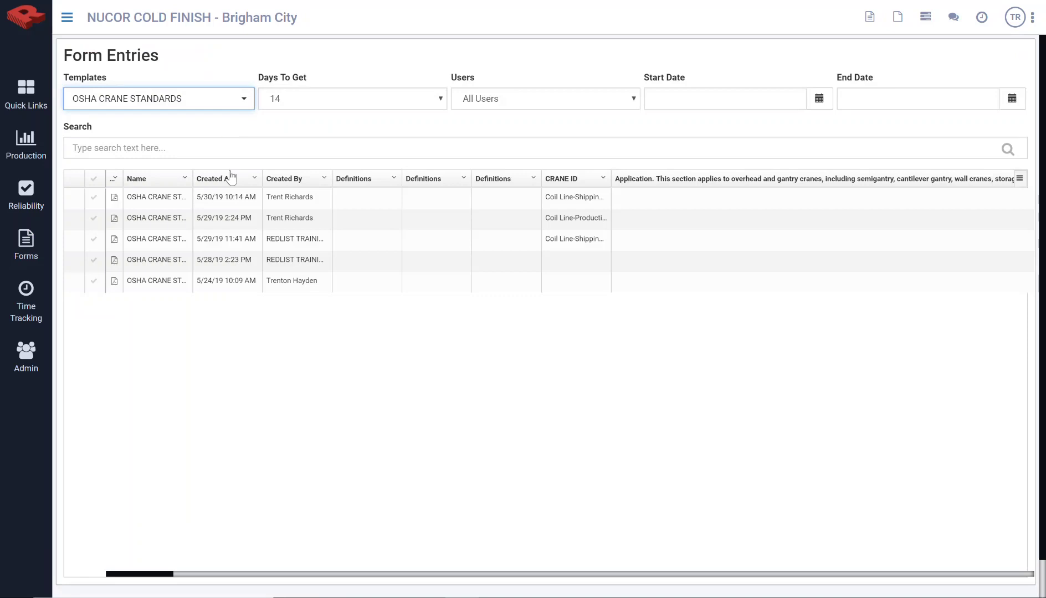
- Open the 5/30/19 10:14 AM entry's PDF report, examine the failed footwalk item's completion record and signature, and close the report
{"action": "left_click", "coordinate": [114, 199]}
{"action": "key", "text": "Escape"}
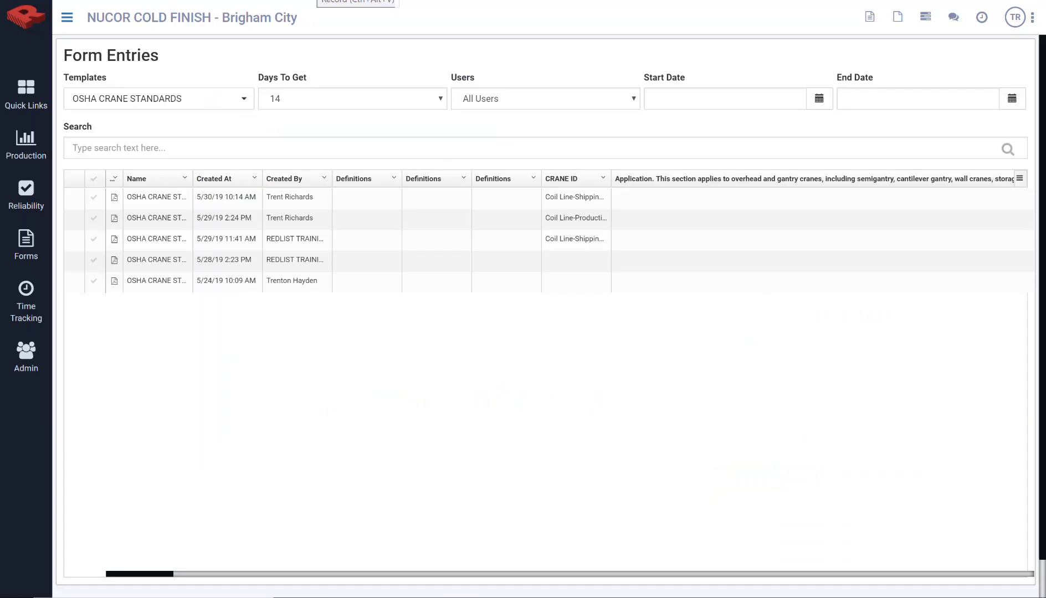
{"action": "left_click", "coordinate": [115, 200]}
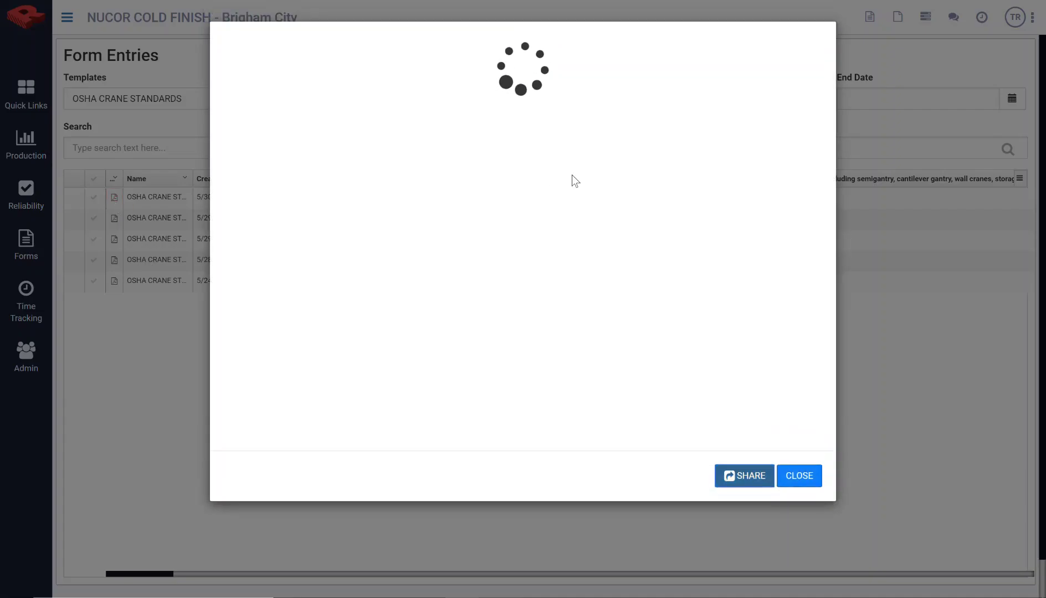
{"action": "scroll", "coordinate": [652, 189], "scroll_direction": "down", "scroll_amount": 8}
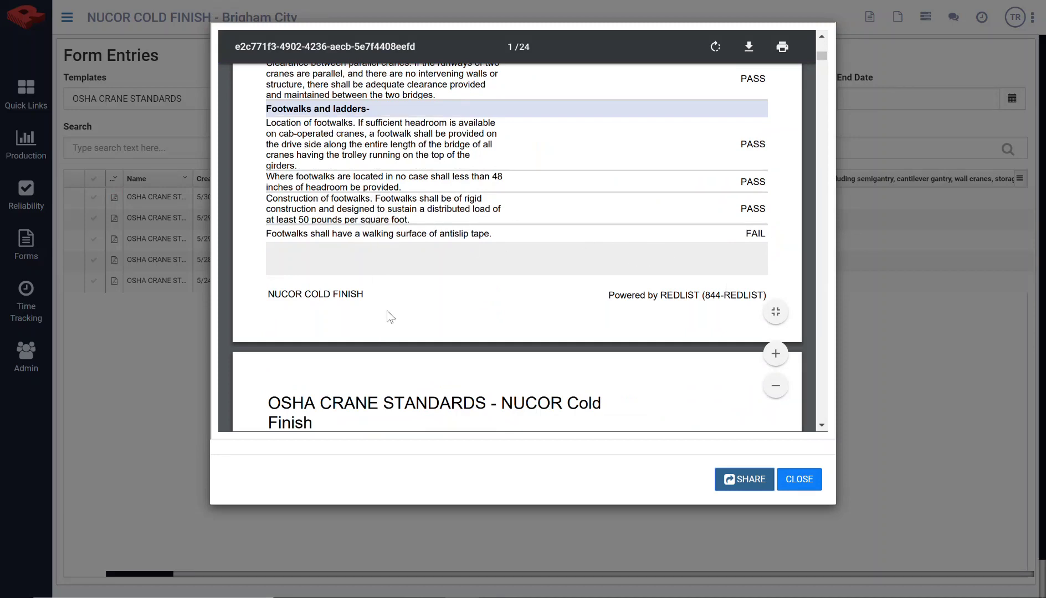
{"action": "scroll", "coordinate": [415, 280], "scroll_direction": "down", "scroll_amount": 10}
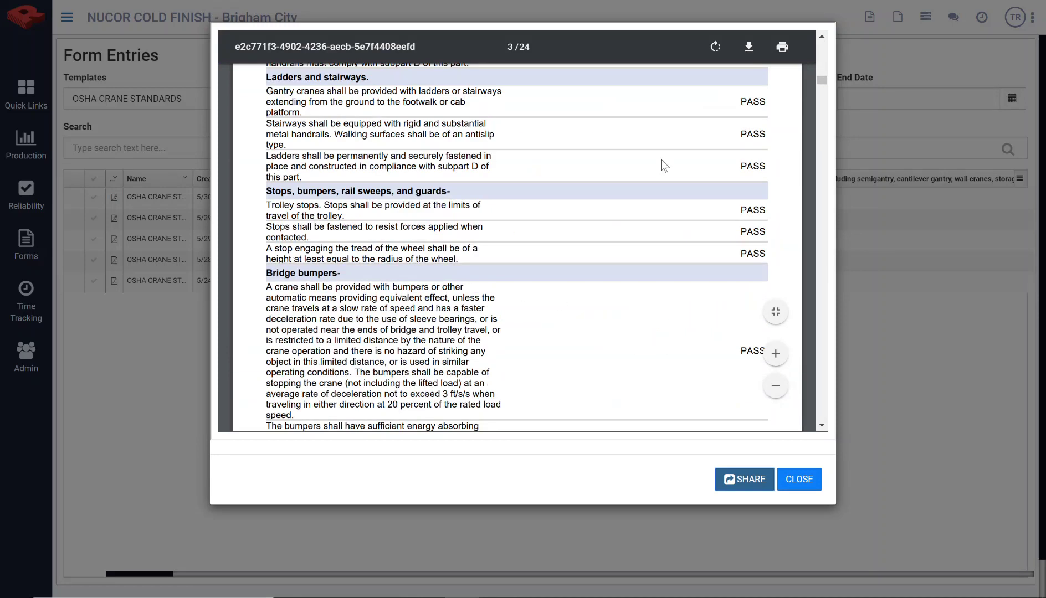
{"action": "scroll", "coordinate": [610, 203], "scroll_direction": "up", "scroll_amount": 4}
{"action": "left_click_drag", "start_coordinate": [523, 214], "coordinate": [629, 215]}
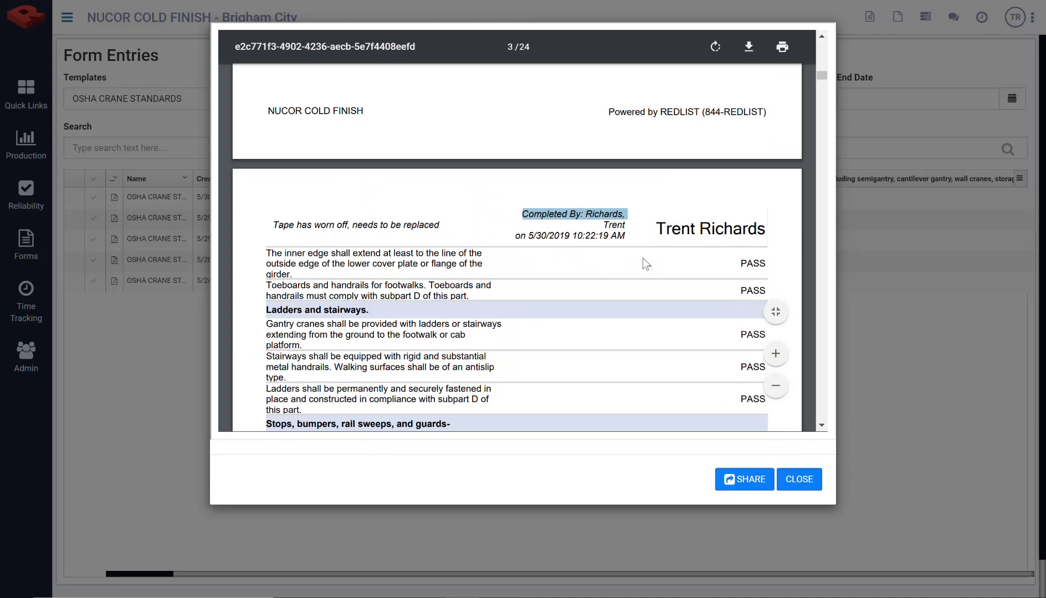
{"action": "left_click", "coordinate": [799, 479]}
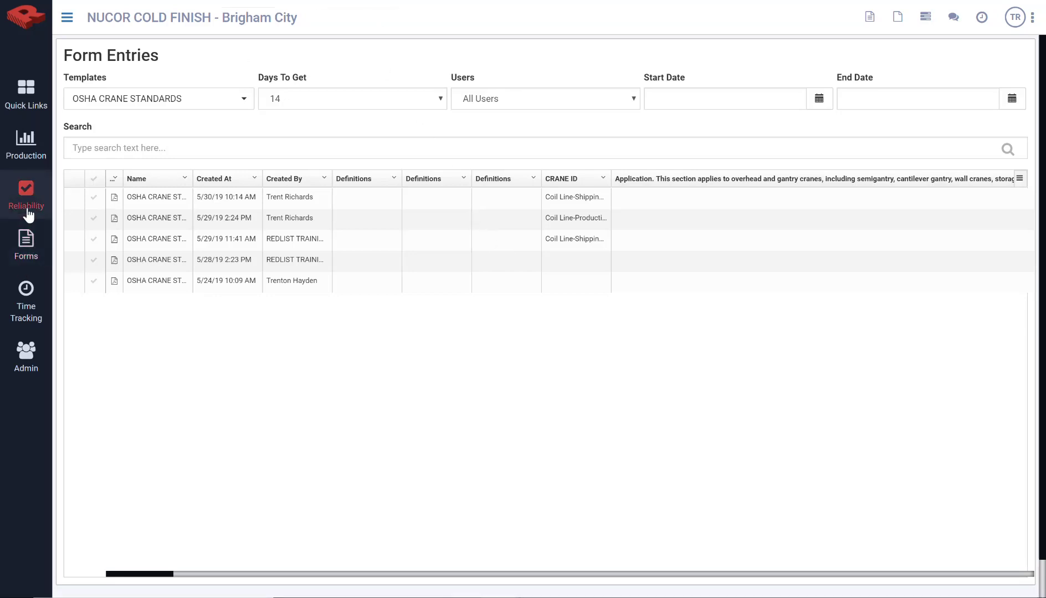
- Open the OSHA CRANE STANDARDS template in the form builder and look through its questions down to the Footwalks and ladders section
{"action": "left_click", "coordinate": [28, 254]}
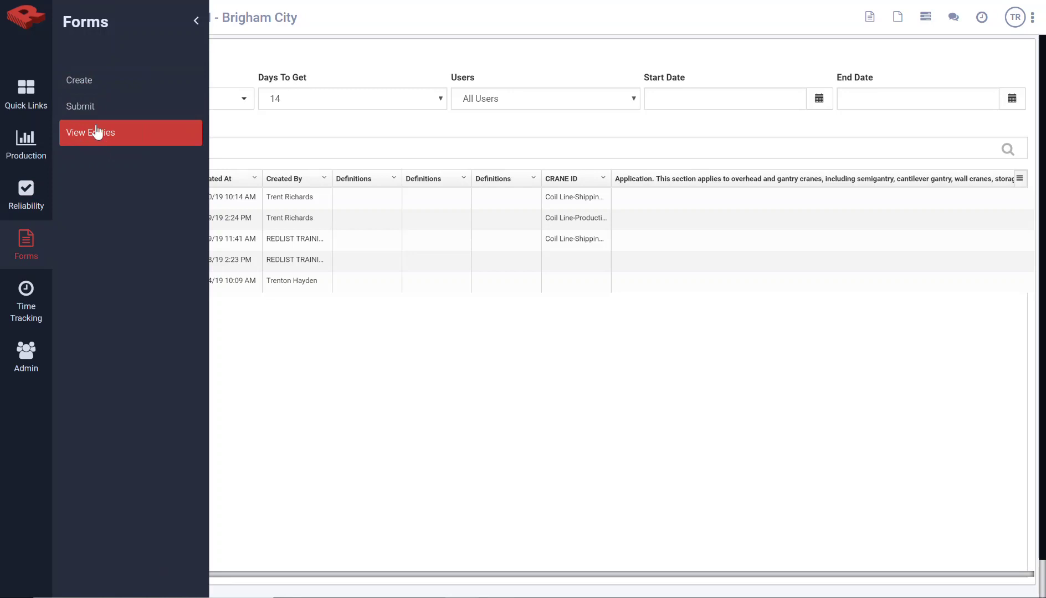
{"action": "left_click", "coordinate": [82, 78]}
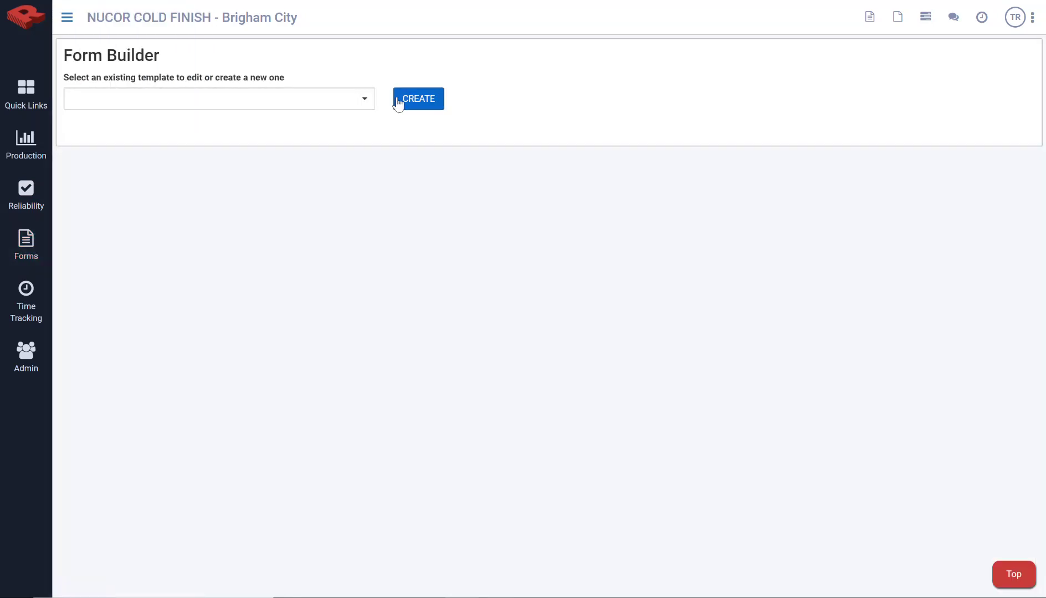
{"action": "left_click", "coordinate": [366, 99]}
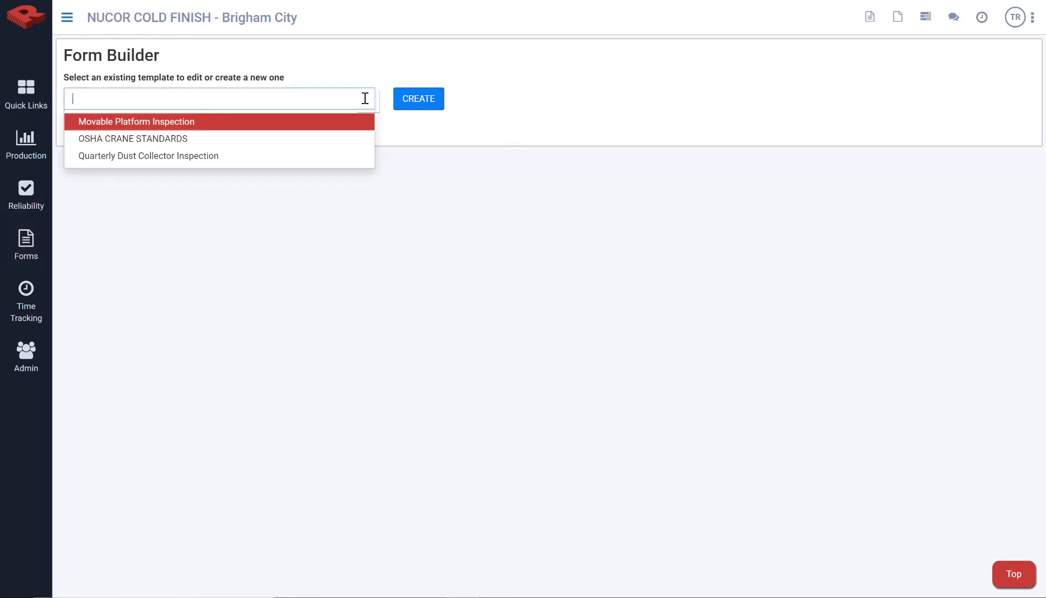
{"action": "left_click", "coordinate": [174, 145]}
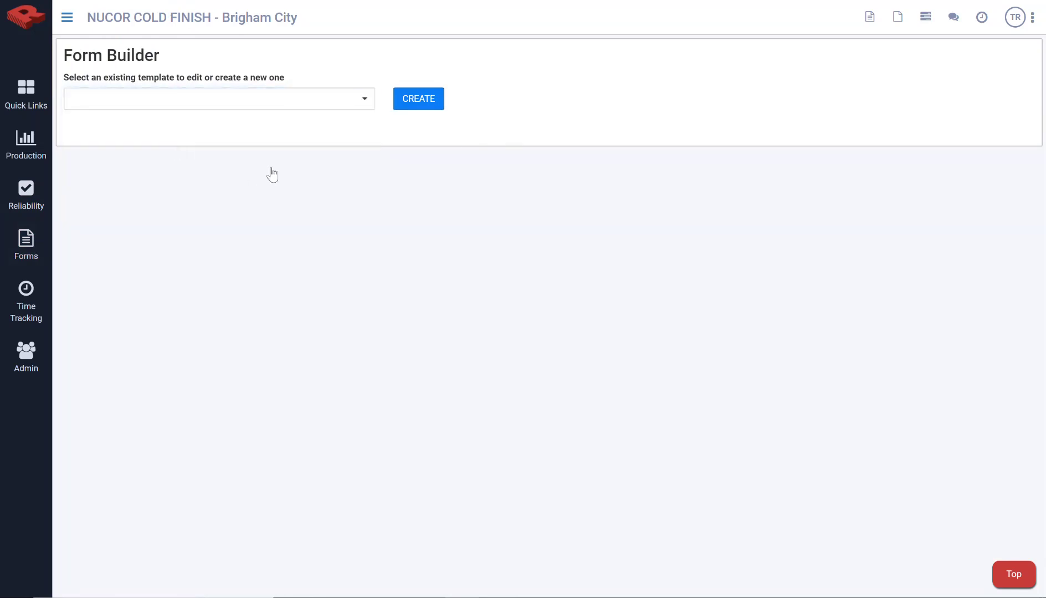
{"action": "scroll", "coordinate": [332, 248], "scroll_direction": "down", "scroll_amount": 10}
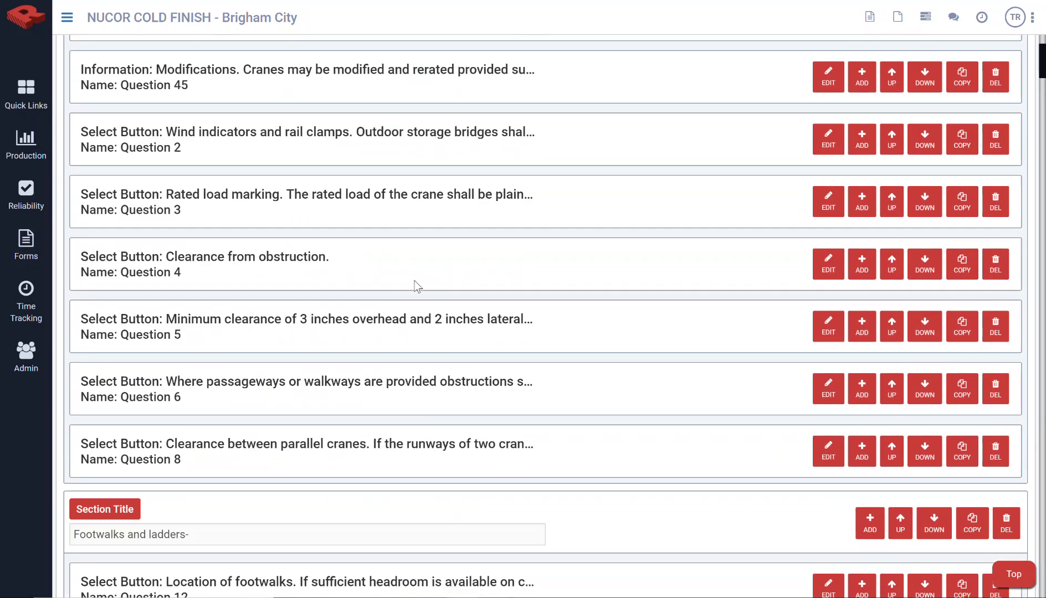
- Search the template for "antisli" and open the antislip tape walking surface question for editing
{"action": "scroll", "coordinate": [417, 285], "scroll_direction": "down", "scroll_amount": 4}
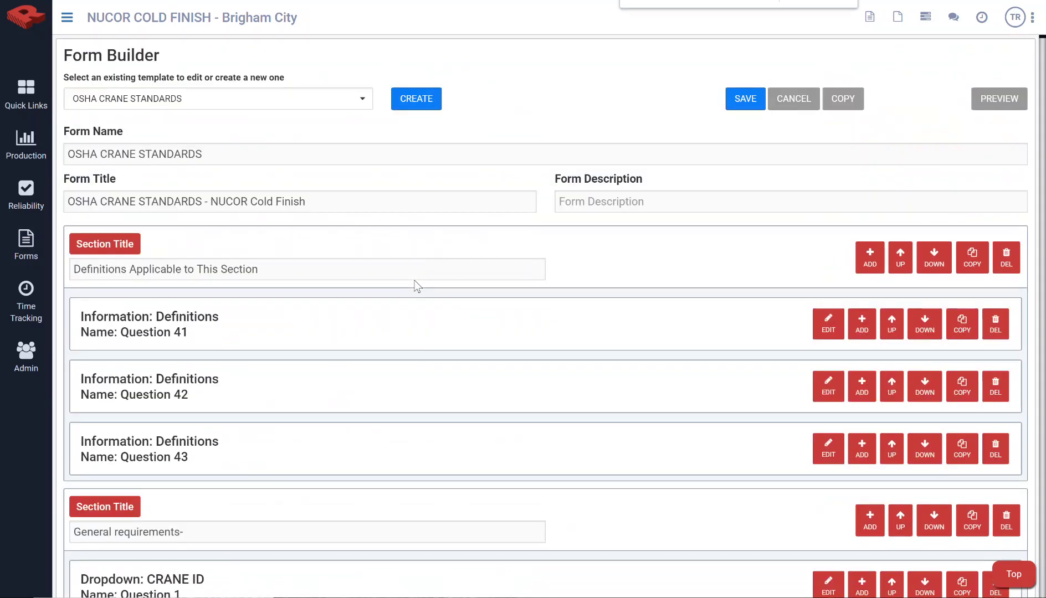
{"action": "scroll", "coordinate": [417, 285], "scroll_direction": "down", "scroll_amount": 20}
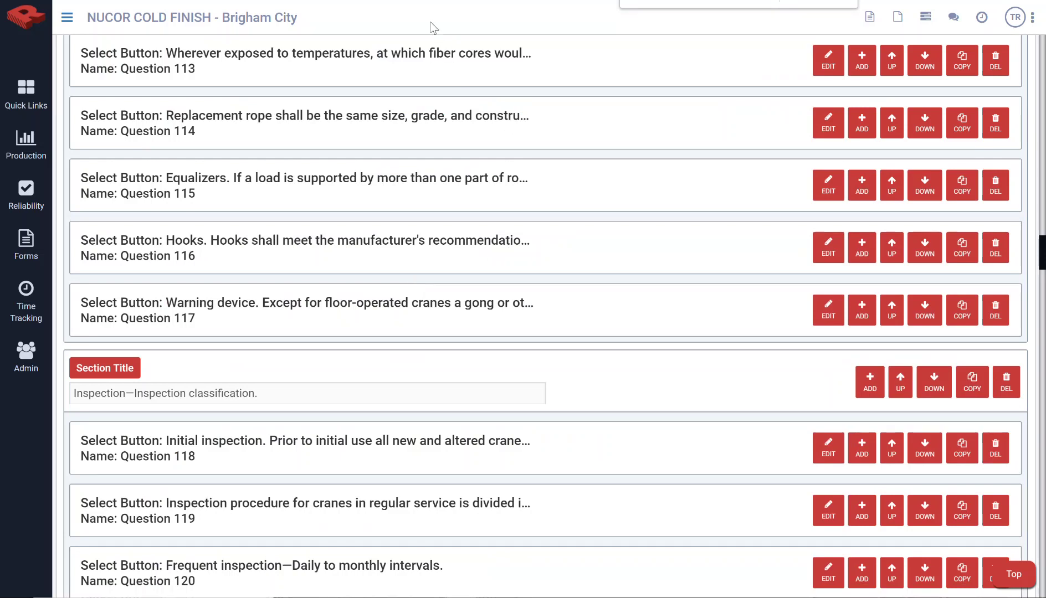
{"action": "type", "text": "li"}
{"action": "left_click_drag", "start_coordinate": [164, 299], "coordinate": [256, 299]}
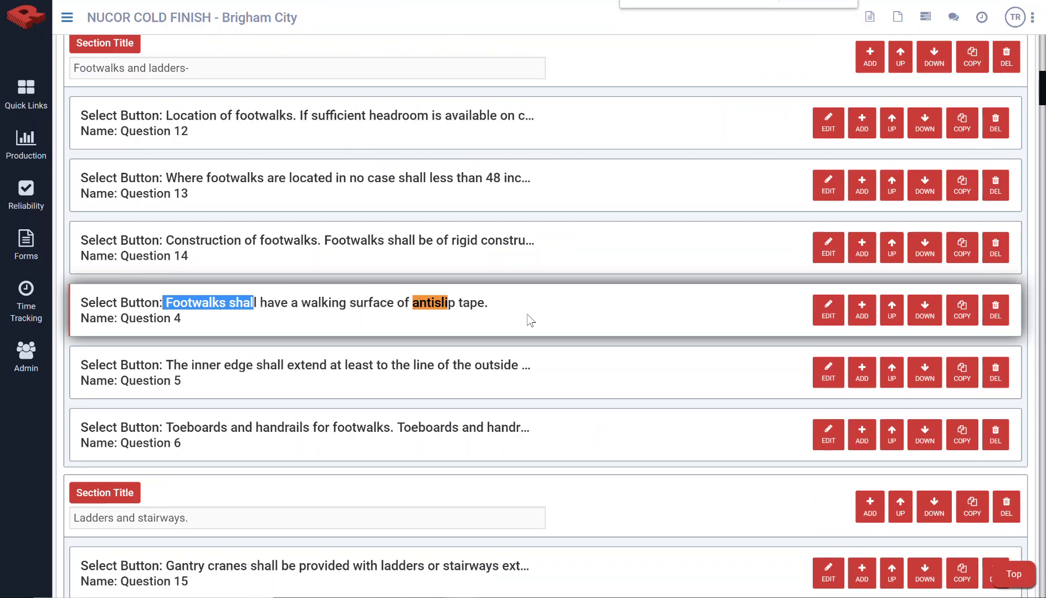
{"action": "left_click", "coordinate": [825, 309]}
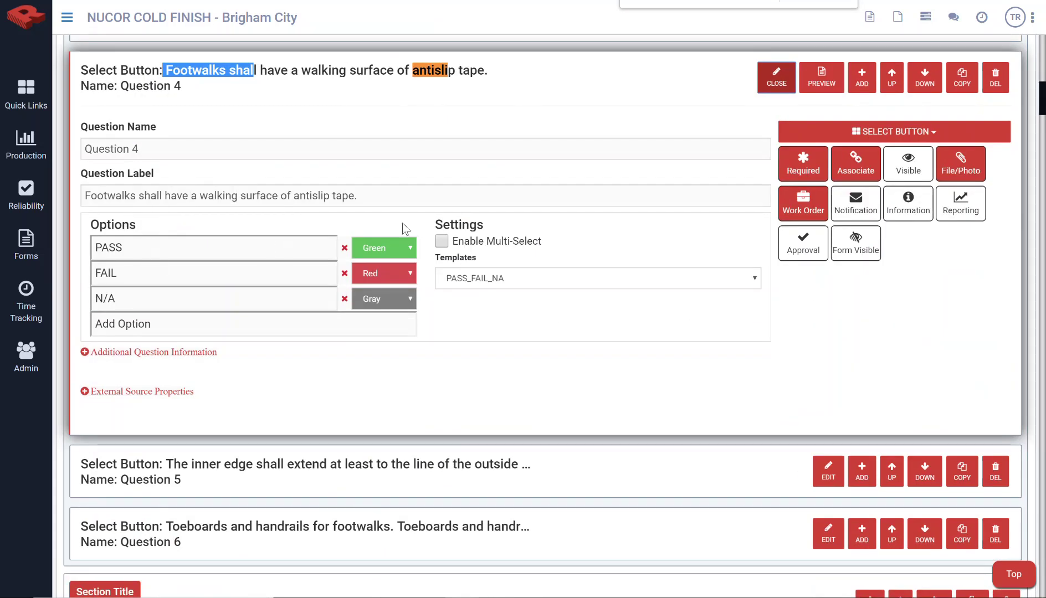
- Examine the question types available for the antislip tape question without changing its Select Button type
{"action": "left_click", "coordinate": [871, 139]}
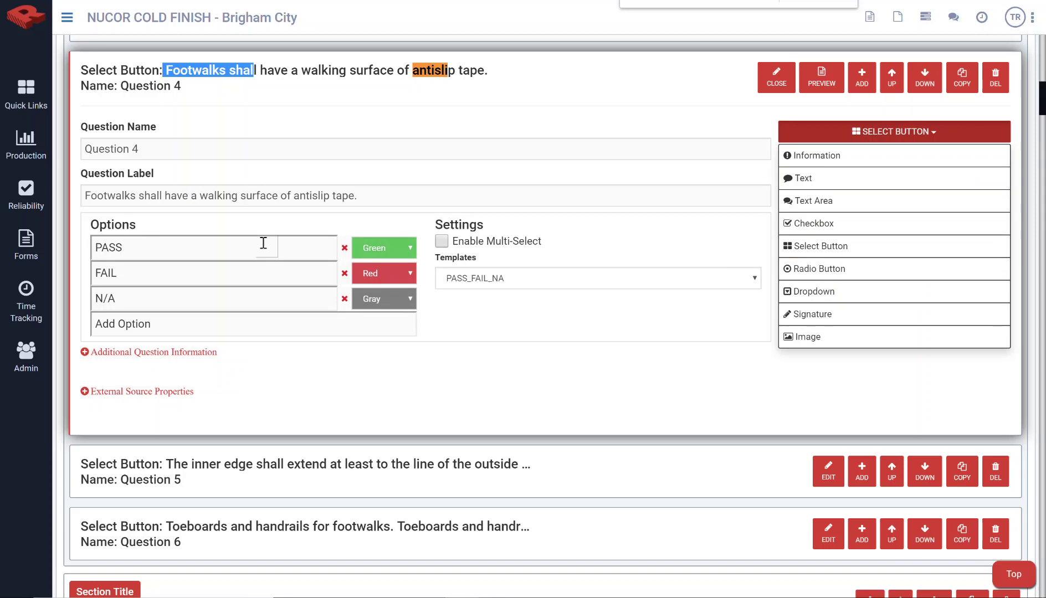
{"action": "left_click", "coordinate": [464, 179]}
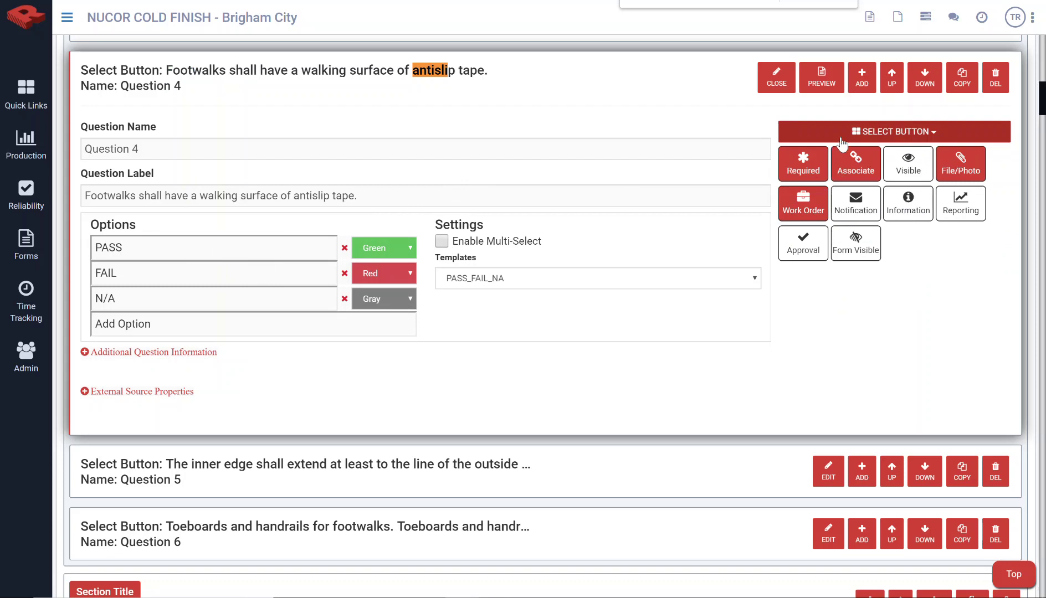
{"action": "left_click", "coordinate": [840, 139]}
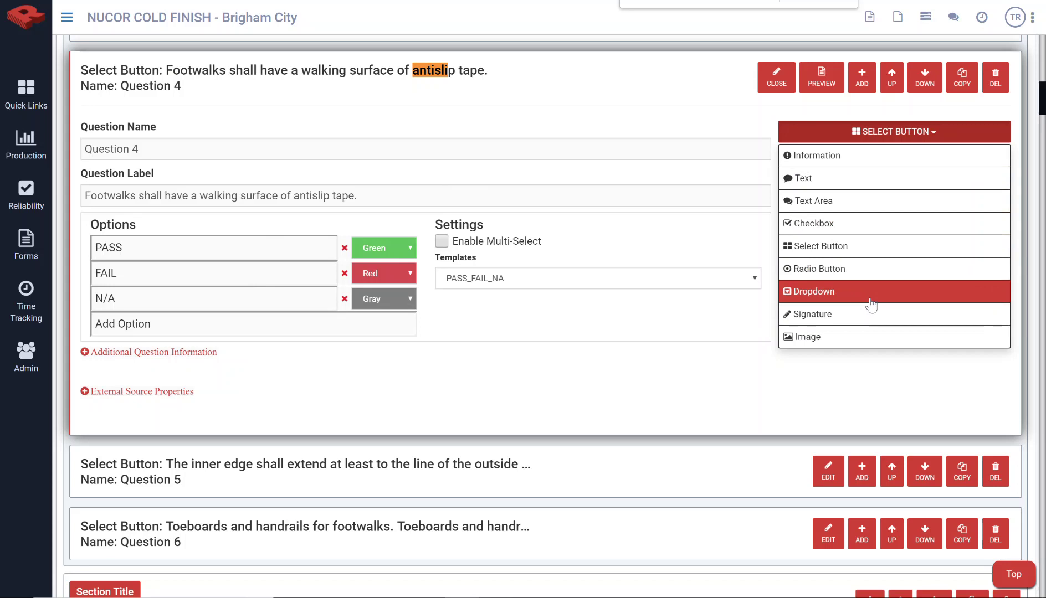
{"action": "left_click", "coordinate": [713, 121]}
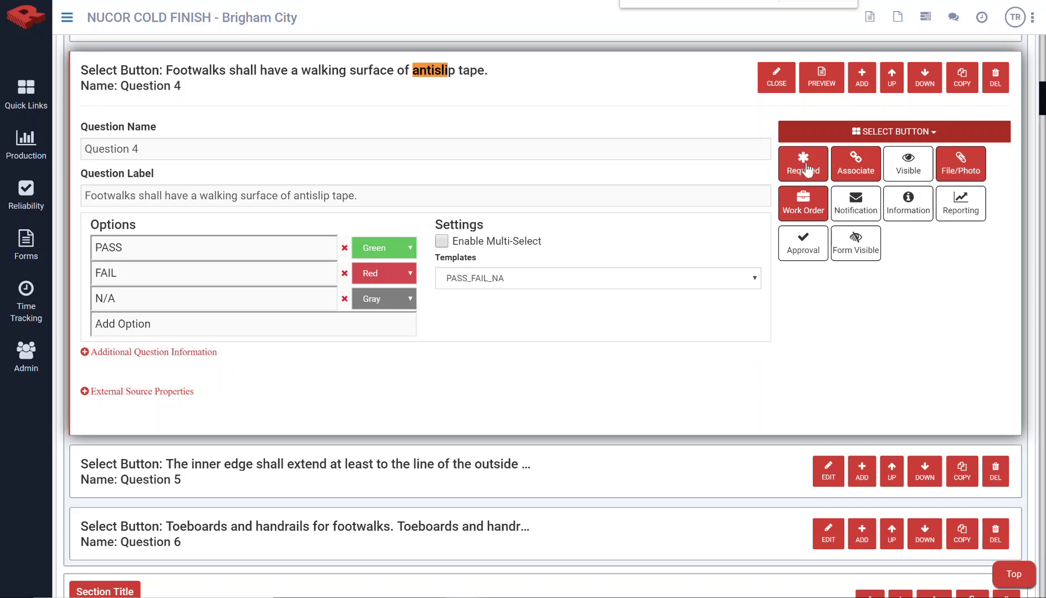
- Open the antislip tape question's work order settings and examine when a work order gets created, keeping the When condition
{"action": "left_click", "coordinate": [806, 208]}
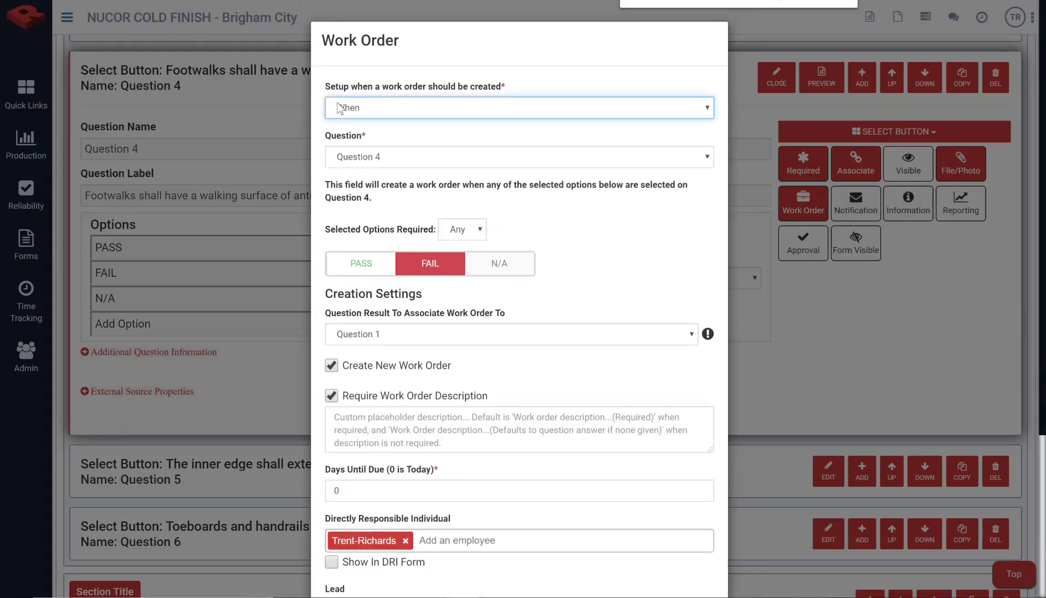
{"action": "left_click", "coordinate": [383, 113]}
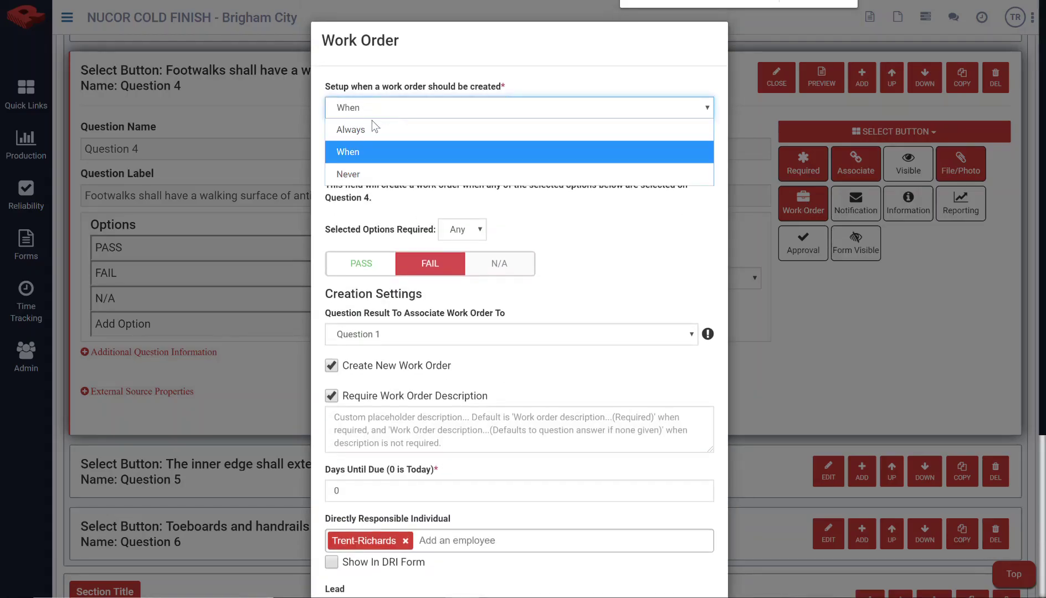
{"action": "left_click", "coordinate": [366, 152]}
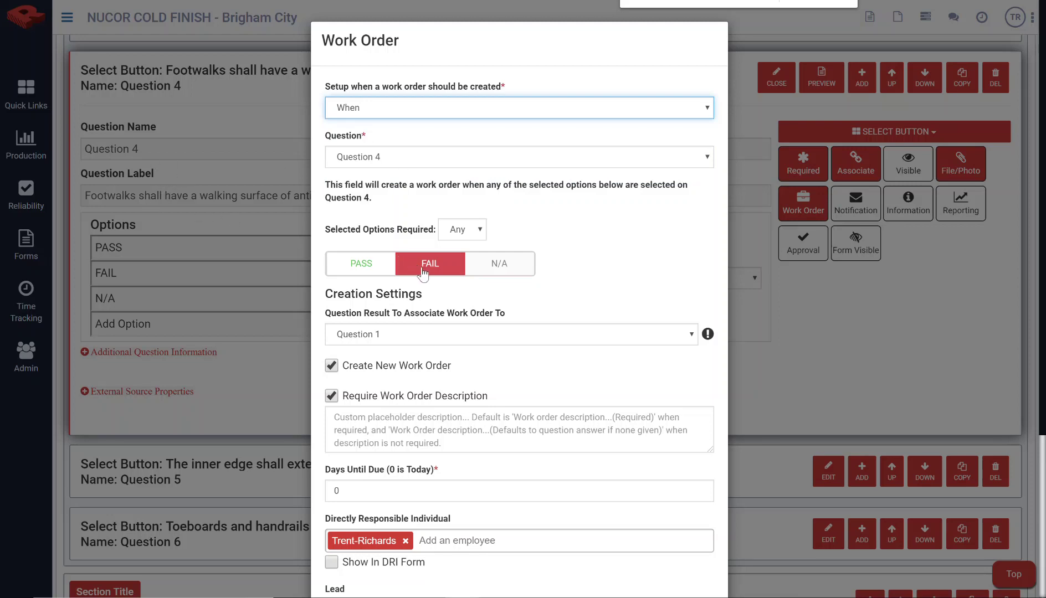
{"action": "scroll", "coordinate": [444, 343], "scroll_direction": "down", "scroll_amount": 4}
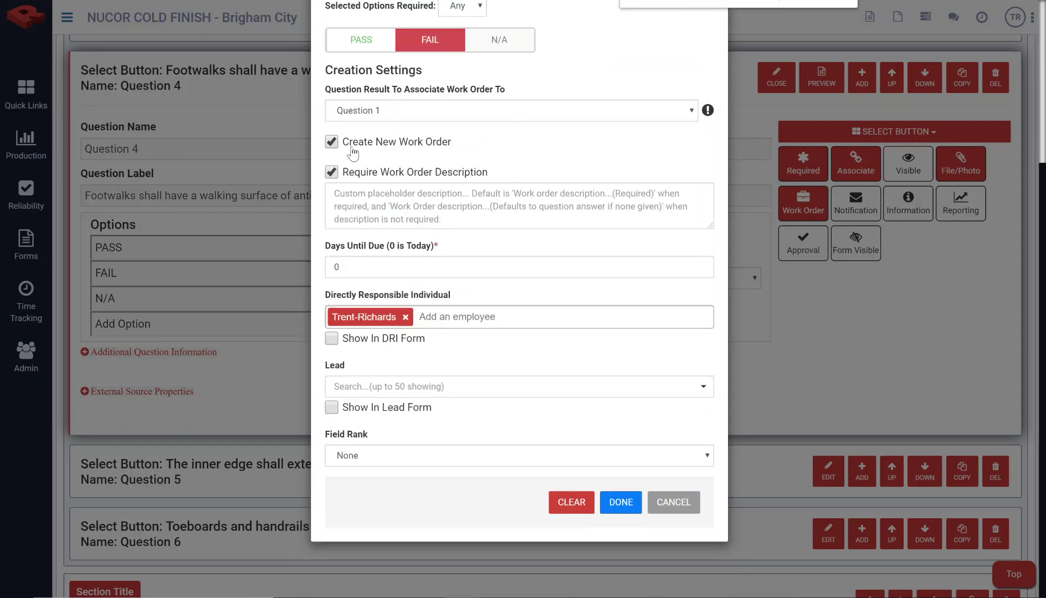
- Examine the work order's description requirement, days until due, Lead and Field Rank choices, and leave the settings without saving
{"action": "left_click", "coordinate": [337, 175]}
{"action": "left_click", "coordinate": [339, 267]}
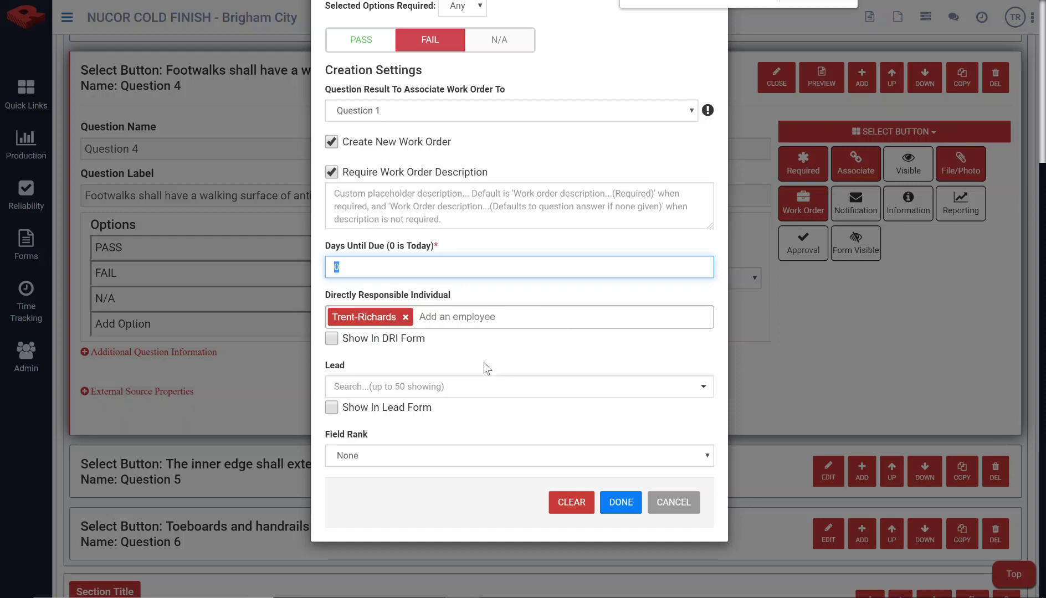
{"action": "left_click", "coordinate": [454, 388]}
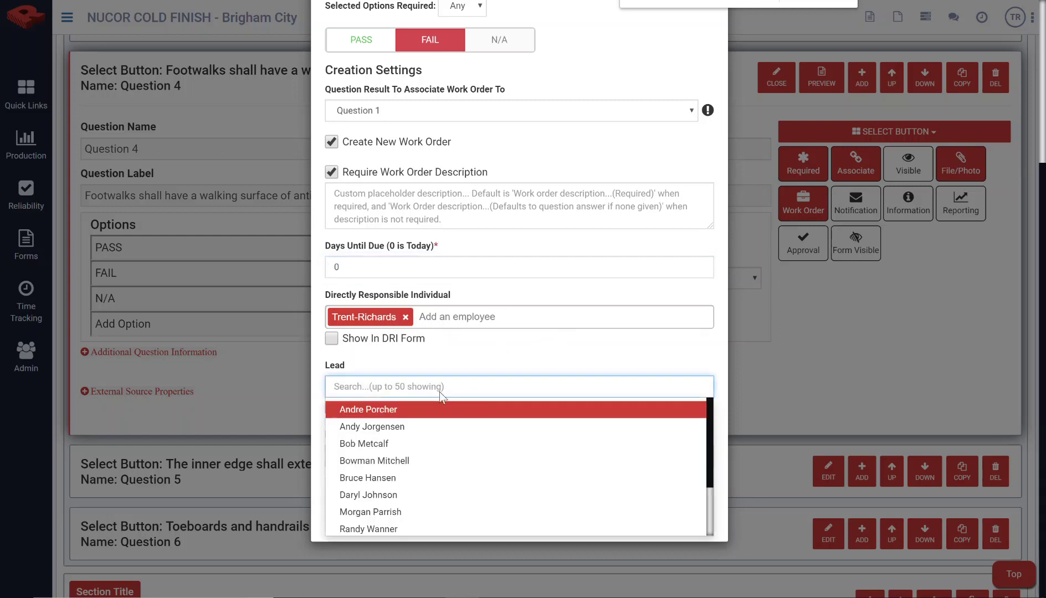
{"action": "left_click", "coordinate": [457, 362]}
{"action": "left_click", "coordinate": [404, 447]}
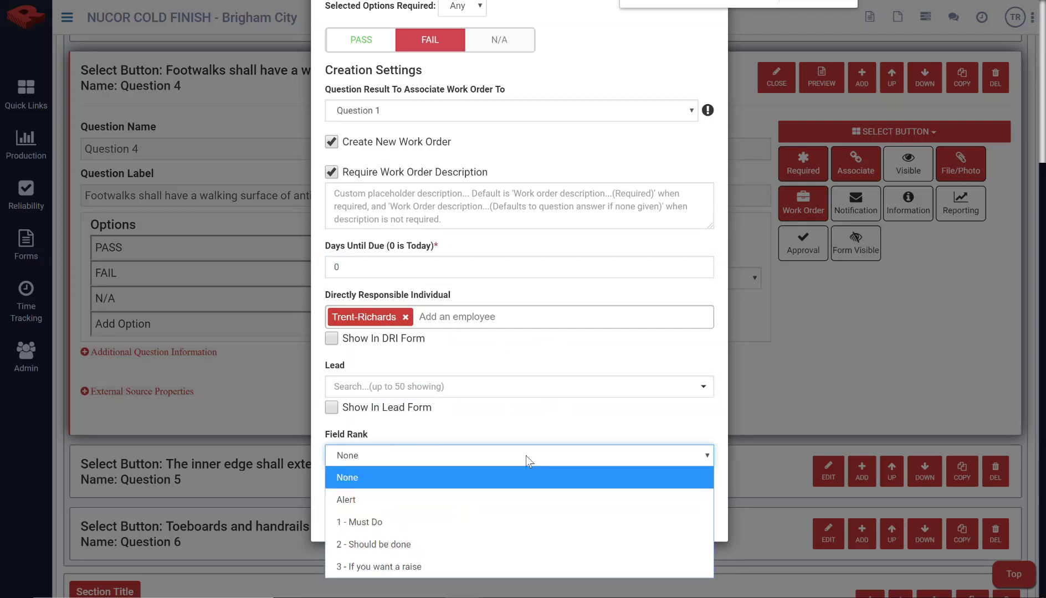
{"action": "left_click", "coordinate": [508, 427]}
{"action": "left_click", "coordinate": [436, 456]}
{"action": "left_click", "coordinate": [451, 404]}
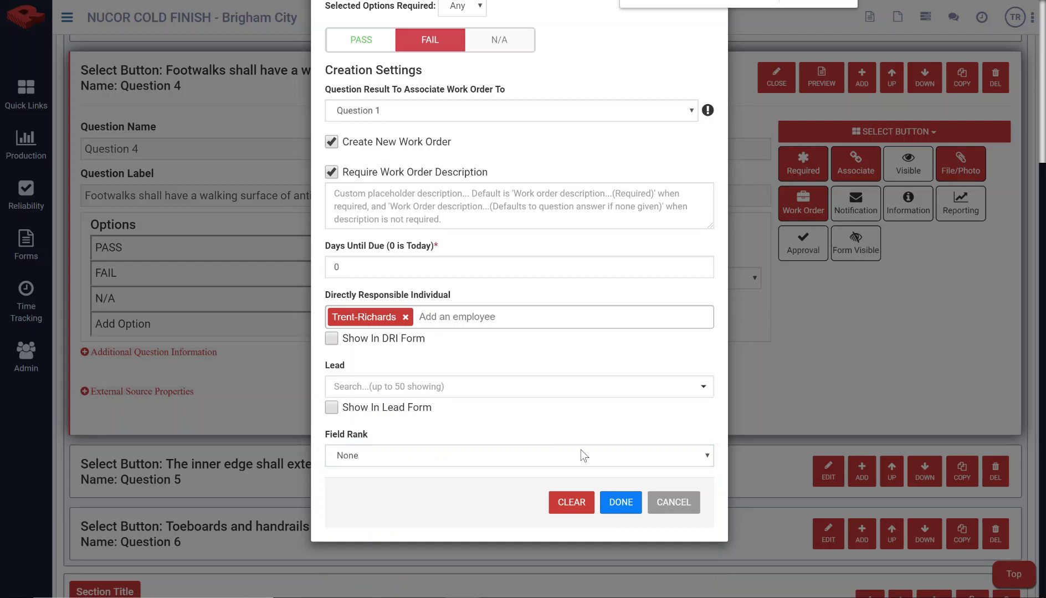
{"action": "left_click", "coordinate": [671, 502]}
{"action": "scroll", "coordinate": [632, 242], "scroll_direction": "up", "scroll_amount": 4}
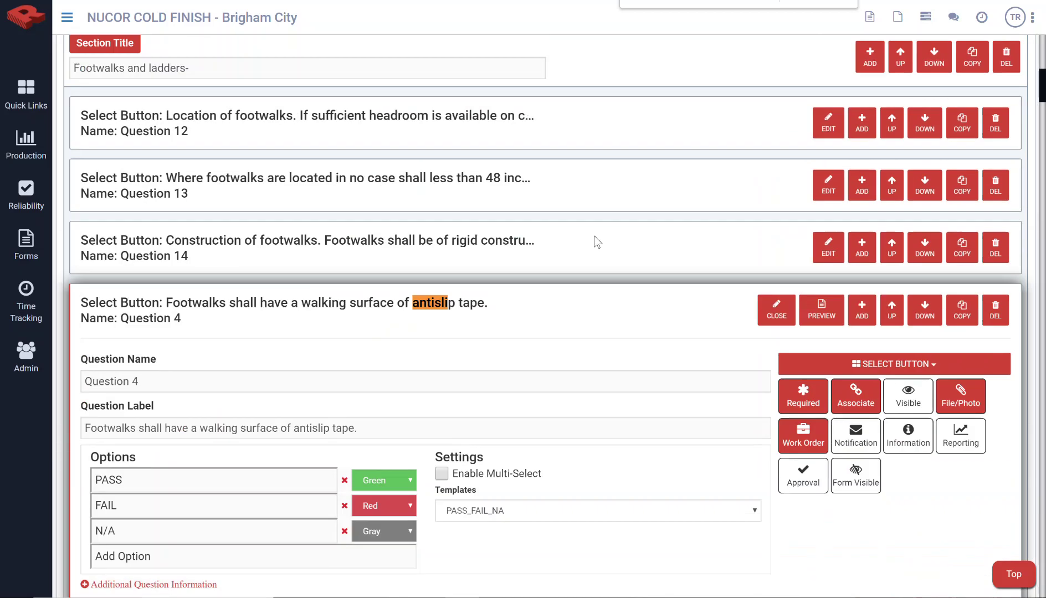
{"action": "scroll", "coordinate": [441, 138], "scroll_direction": "up", "scroll_amount": 15}
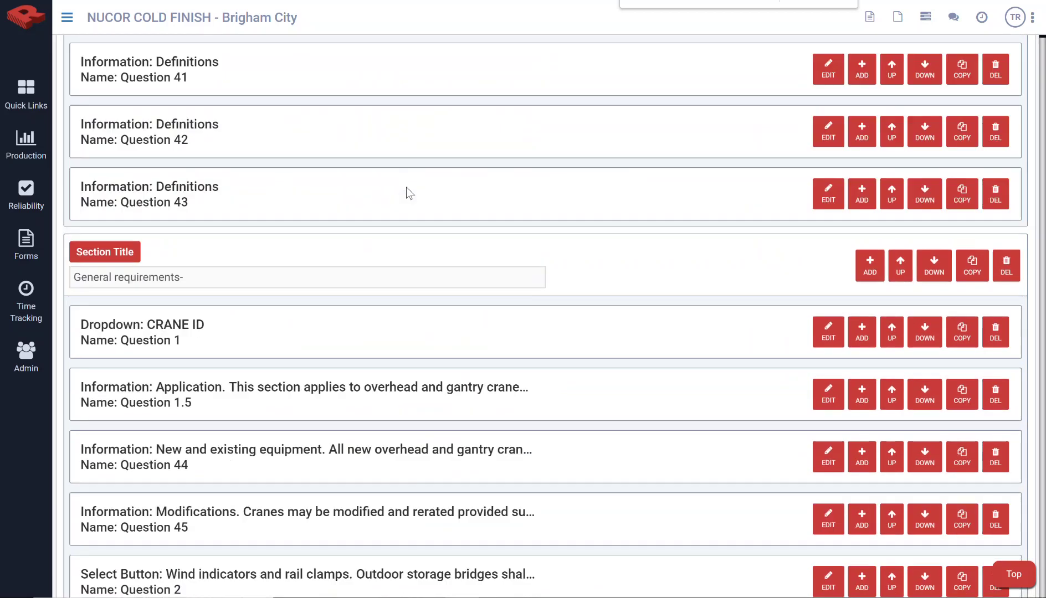
{"action": "scroll", "coordinate": [408, 194], "scroll_direction": "down", "scroll_amount": 12}
{"action": "scroll", "coordinate": [421, 200], "scroll_direction": "down", "scroll_amount": 10}
{"action": "scroll", "coordinate": [435, 214], "scroll_direction": "up", "scroll_amount": 6}
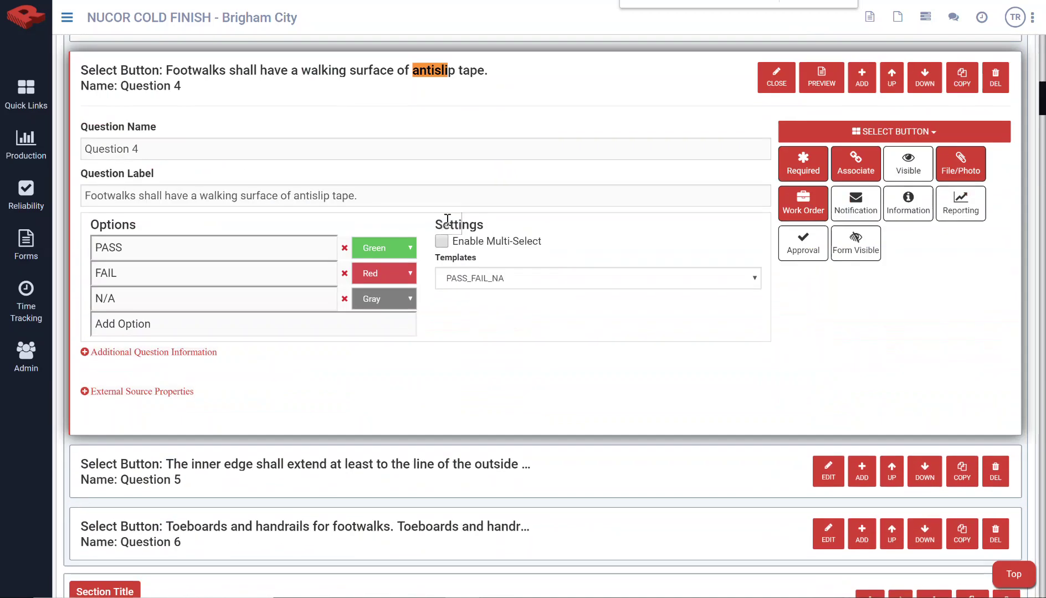
- Set up a notification on the antislip tape question for when its own Question 4 is answered FAIL
{"action": "left_click", "coordinate": [861, 200]}
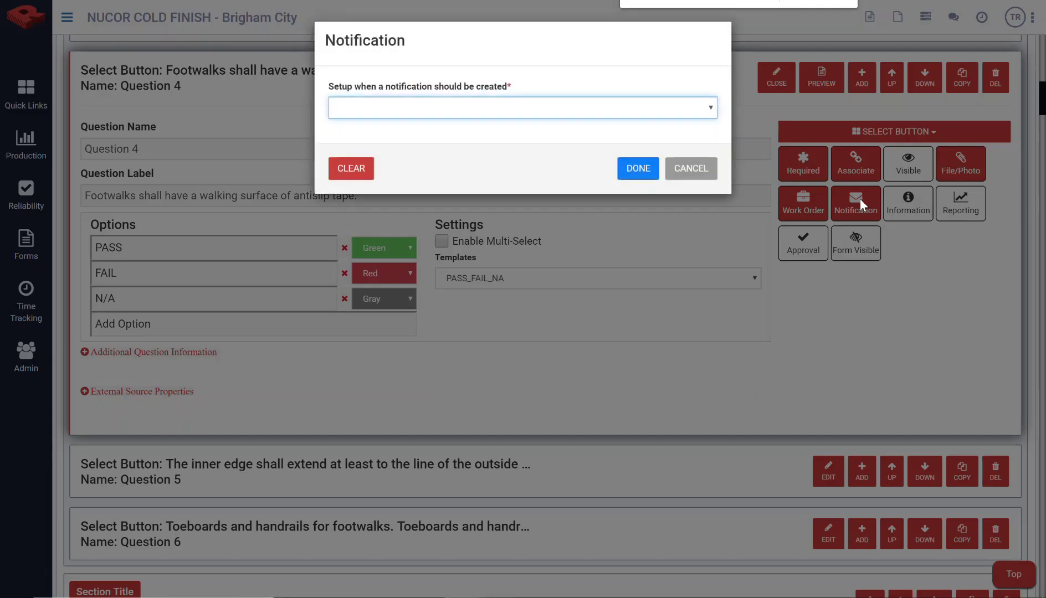
{"action": "left_click", "coordinate": [540, 110]}
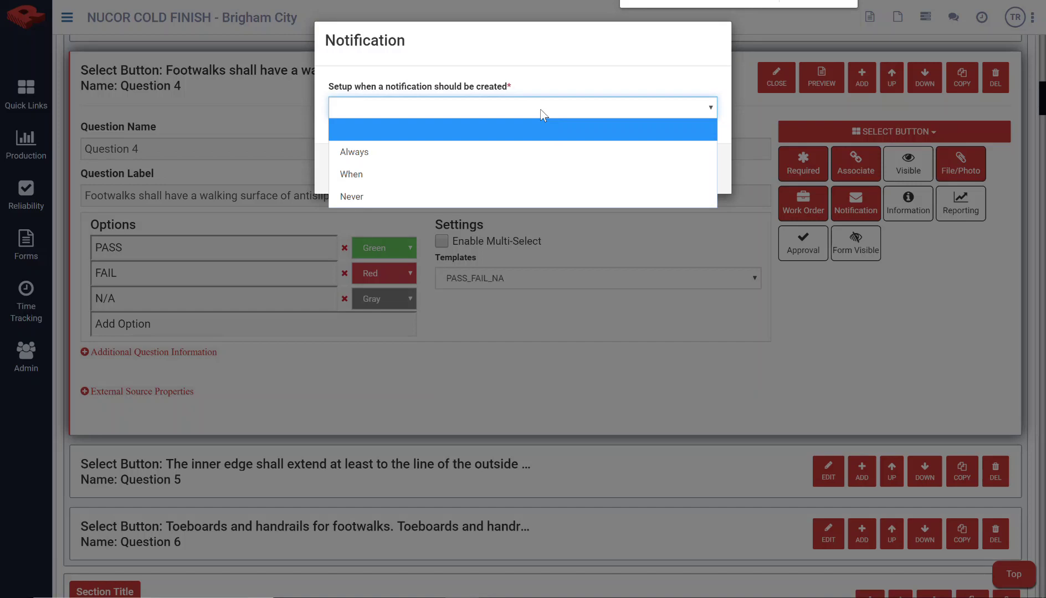
{"action": "left_click", "coordinate": [380, 174]}
{"action": "left_click", "coordinate": [404, 157]}
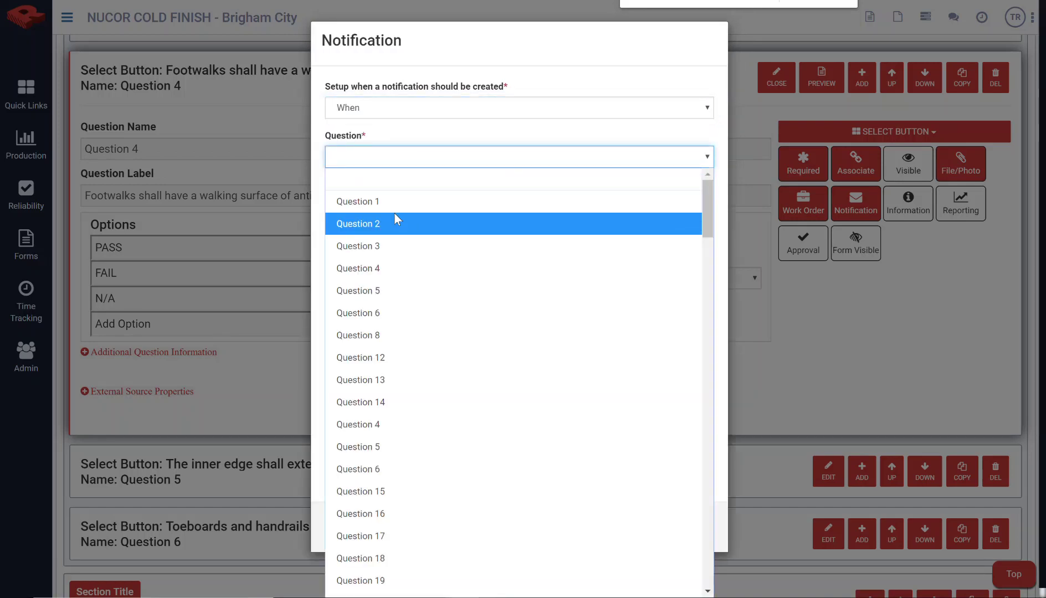
{"action": "scroll", "coordinate": [377, 421], "scroll_direction": "down", "scroll_amount": 8}
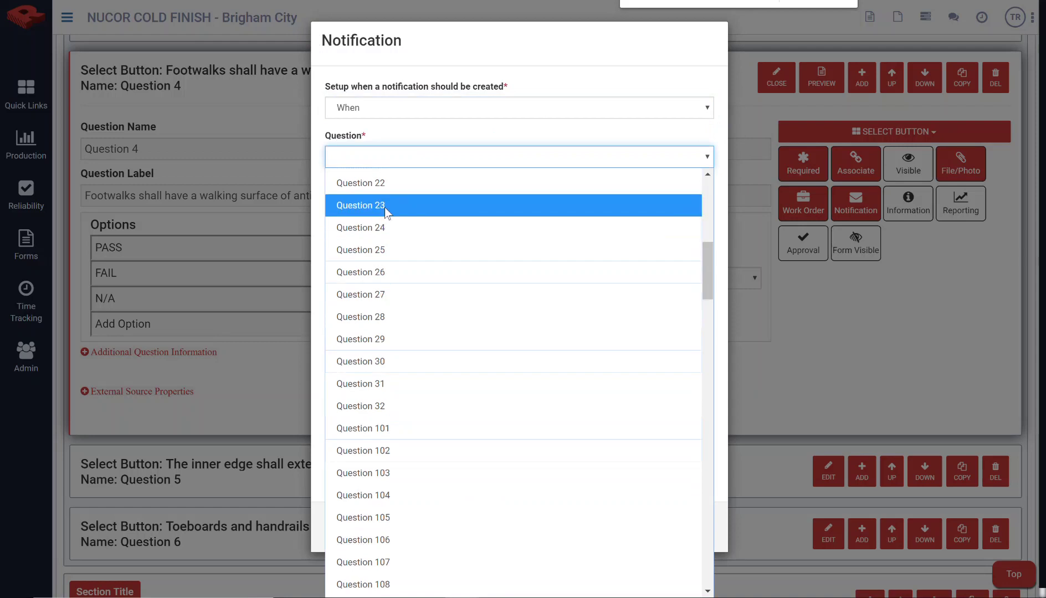
{"action": "scroll", "coordinate": [385, 208], "scroll_direction": "up", "scroll_amount": 8}
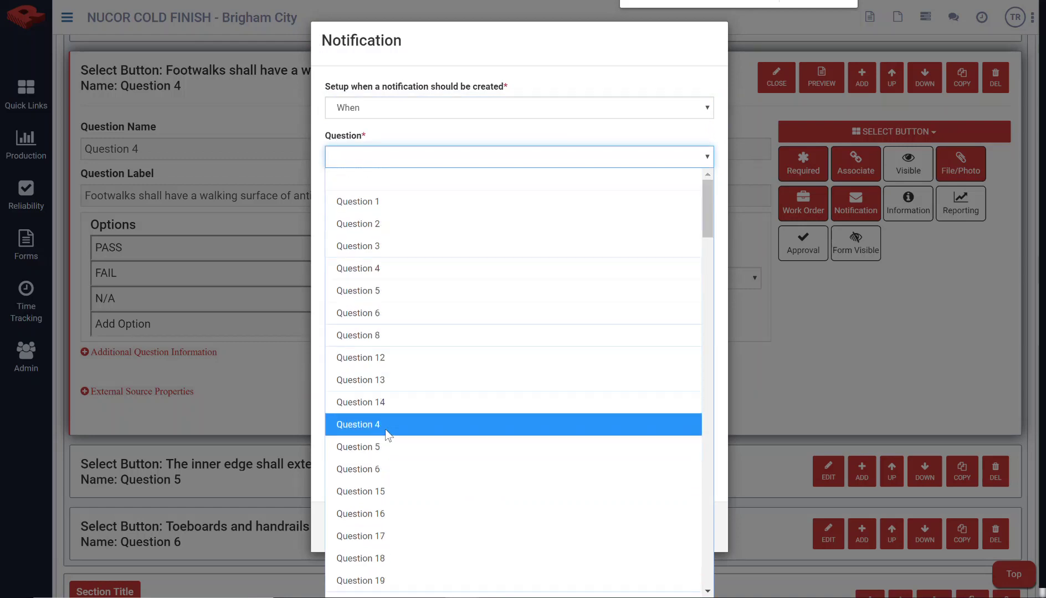
{"action": "left_click", "coordinate": [382, 431]}
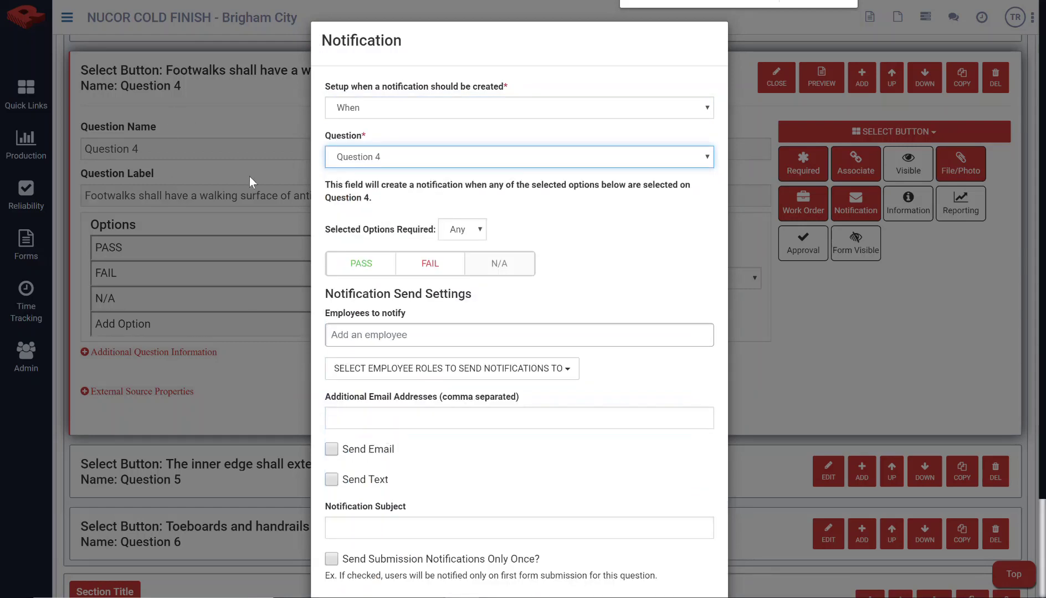
{"action": "left_click", "coordinate": [435, 265]}
- Address the notification to the Maintenance Planner role by email with the form attached and by text, and cancel the notification setup
{"action": "left_click", "coordinate": [405, 332]}
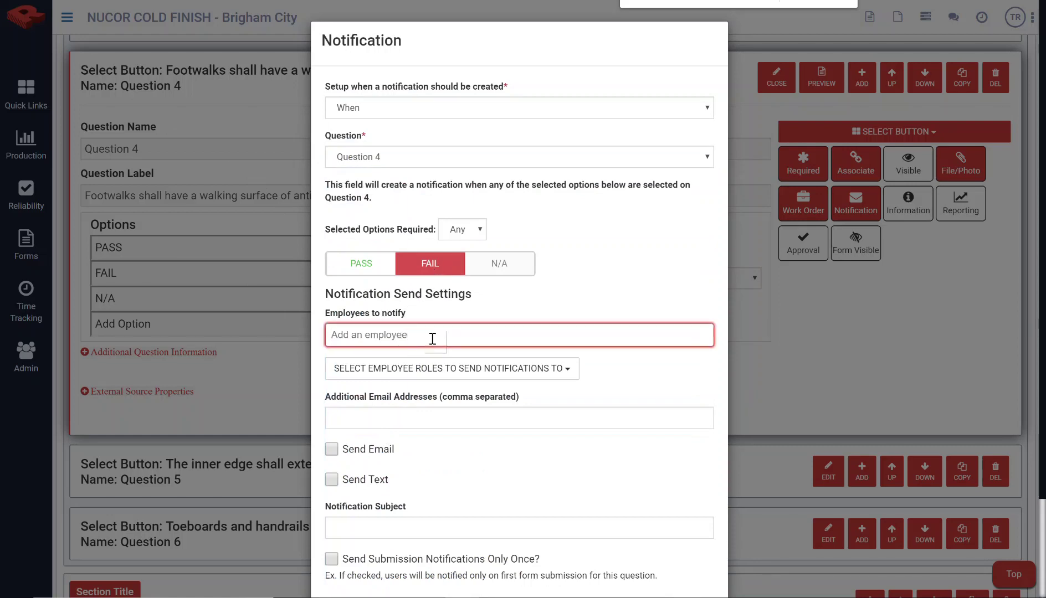
{"action": "left_click", "coordinate": [460, 368]}
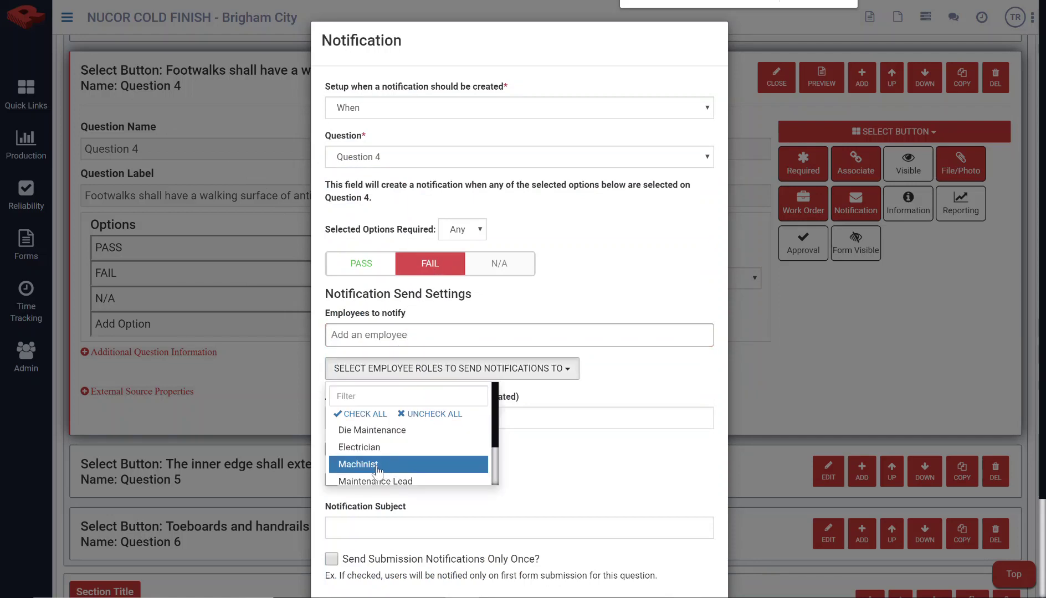
{"action": "scroll", "coordinate": [374, 448], "scroll_direction": "down", "scroll_amount": 2}
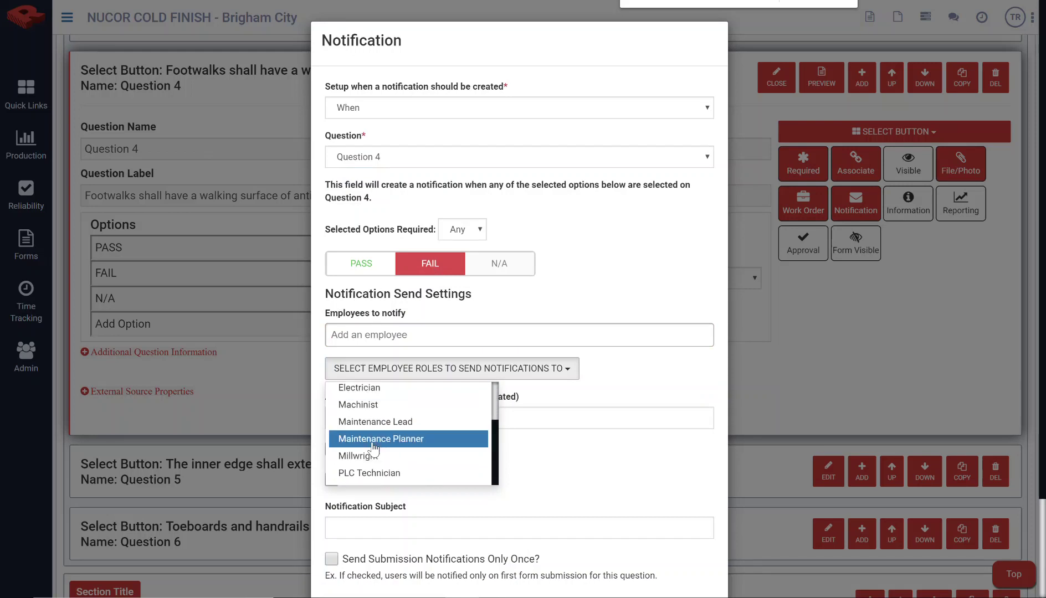
{"action": "left_click", "coordinate": [372, 441]}
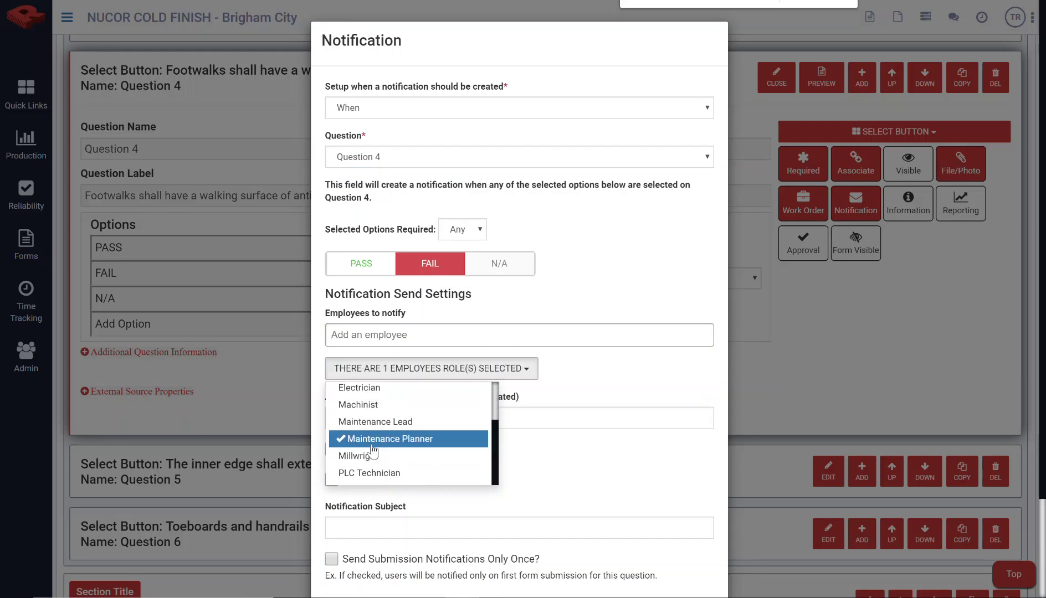
{"action": "left_click", "coordinate": [568, 427]}
{"action": "scroll", "coordinate": [488, 445], "scroll_direction": "down", "scroll_amount": 2}
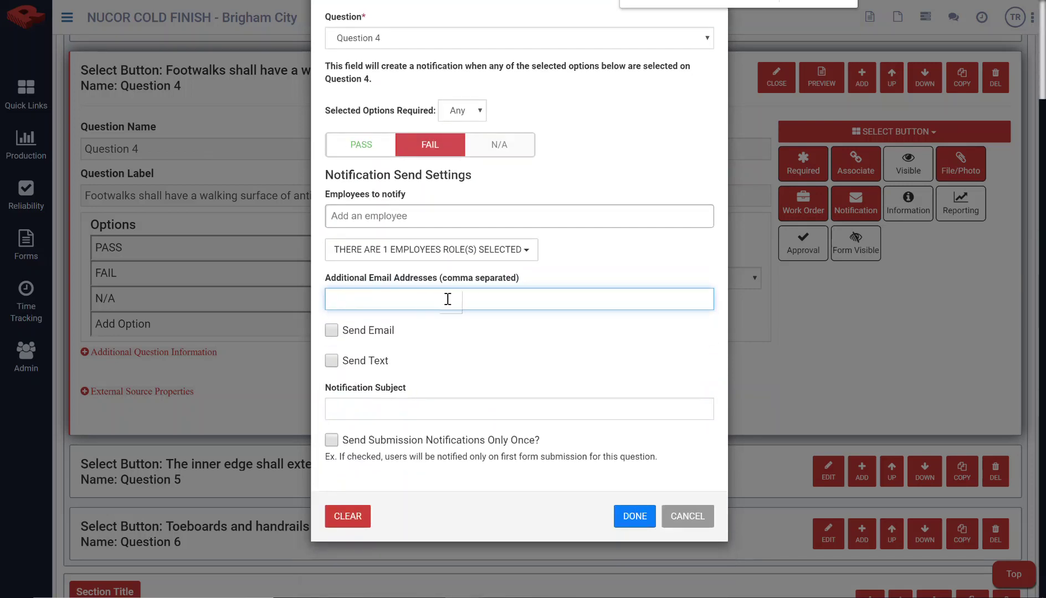
{"action": "left_click", "coordinate": [331, 330]}
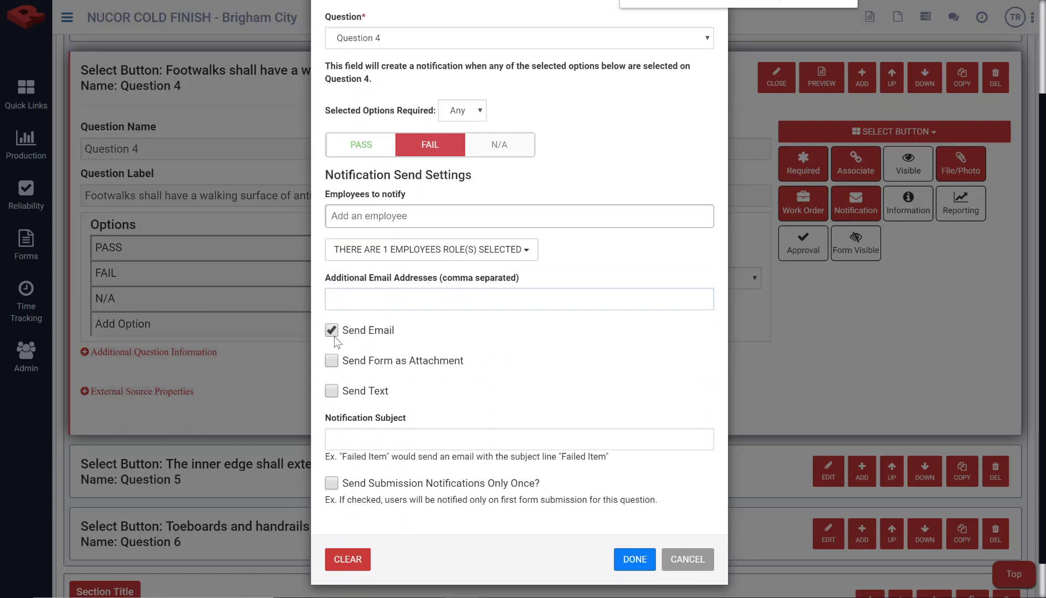
{"action": "left_click", "coordinate": [333, 391]}
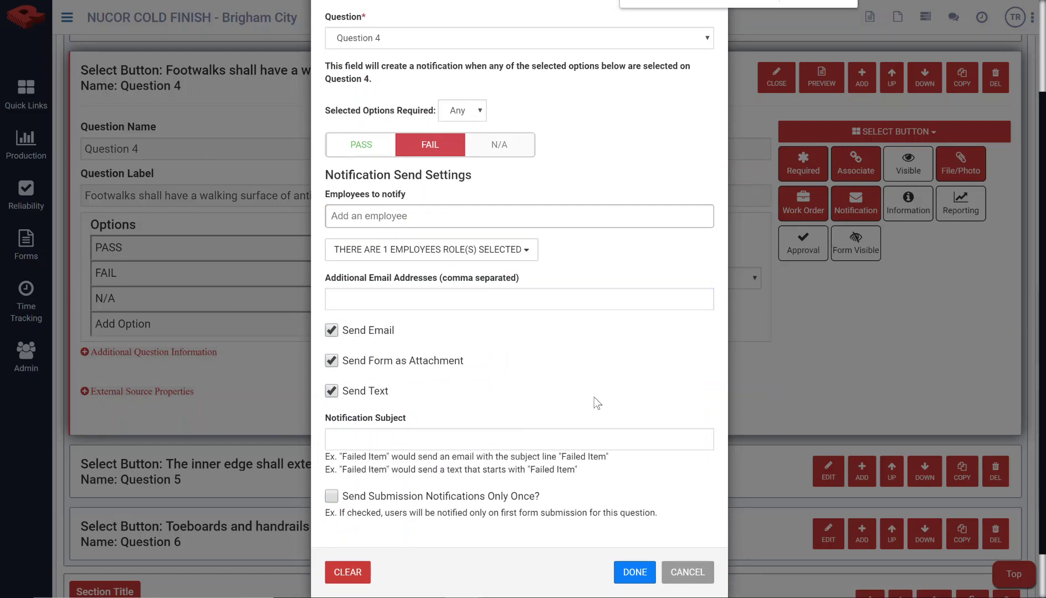
{"action": "scroll", "coordinate": [593, 402], "scroll_direction": "down", "scroll_amount": 1}
{"action": "left_click", "coordinate": [682, 520]}
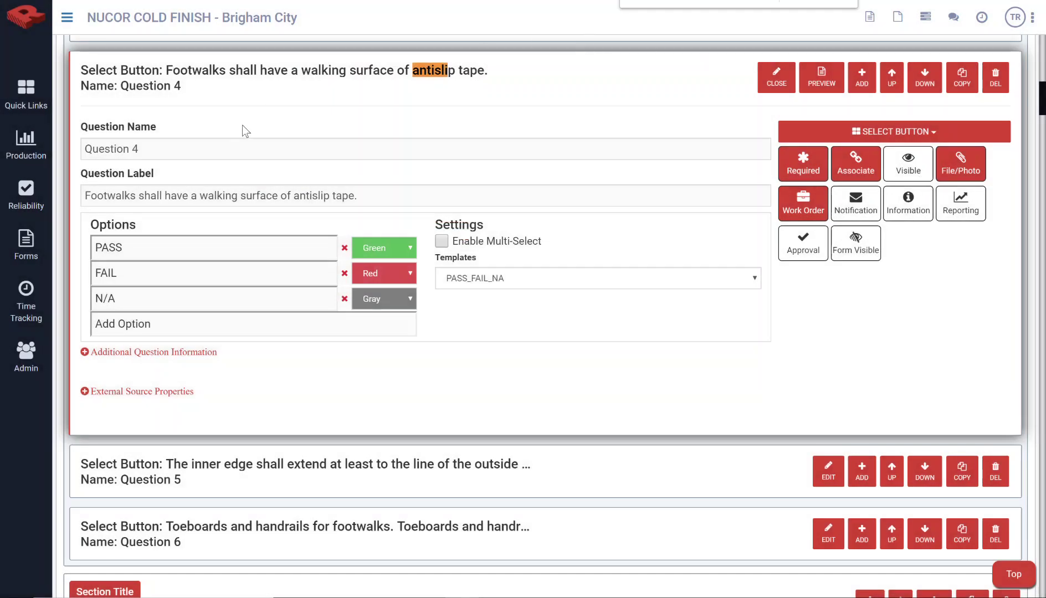
{"action": "scroll", "coordinate": [242, 125], "scroll_direction": "up", "scroll_amount": 4}
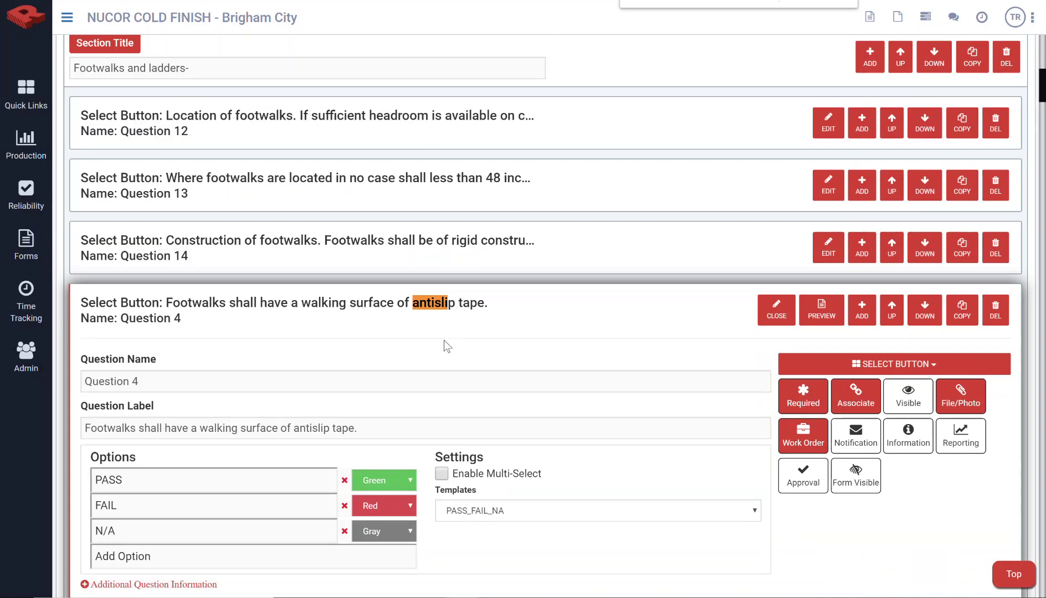